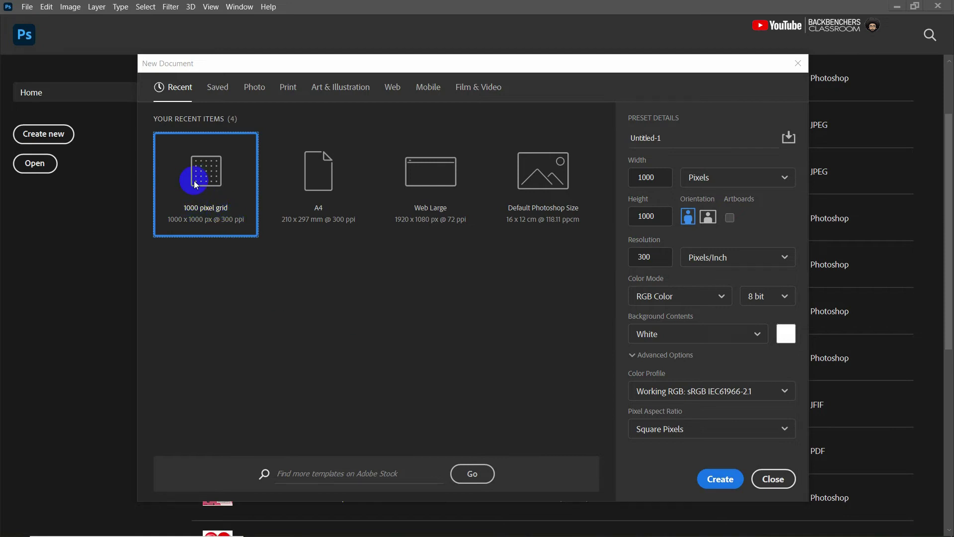
- Create a 1000 x 1000 px document at 300 ppi and unlock its background layer
click(722, 479)
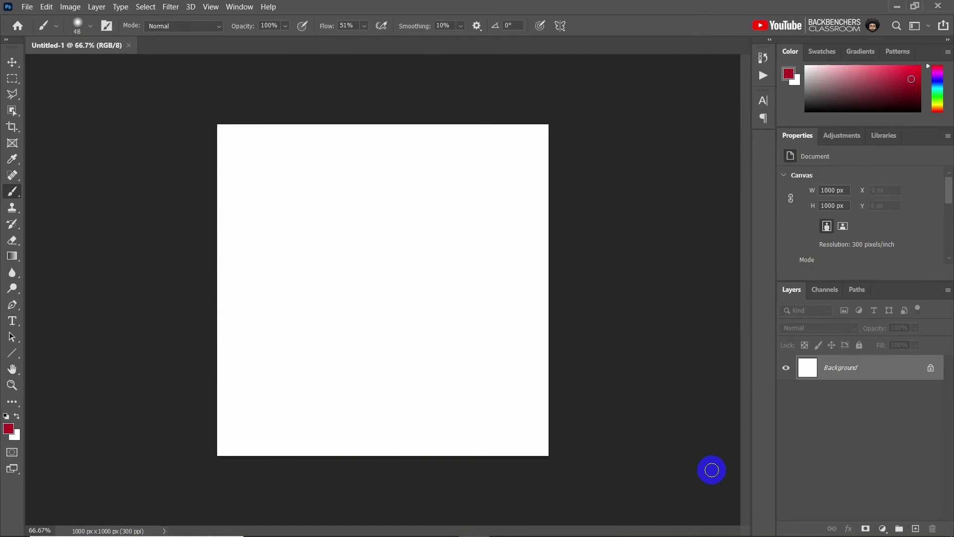
click(931, 370)
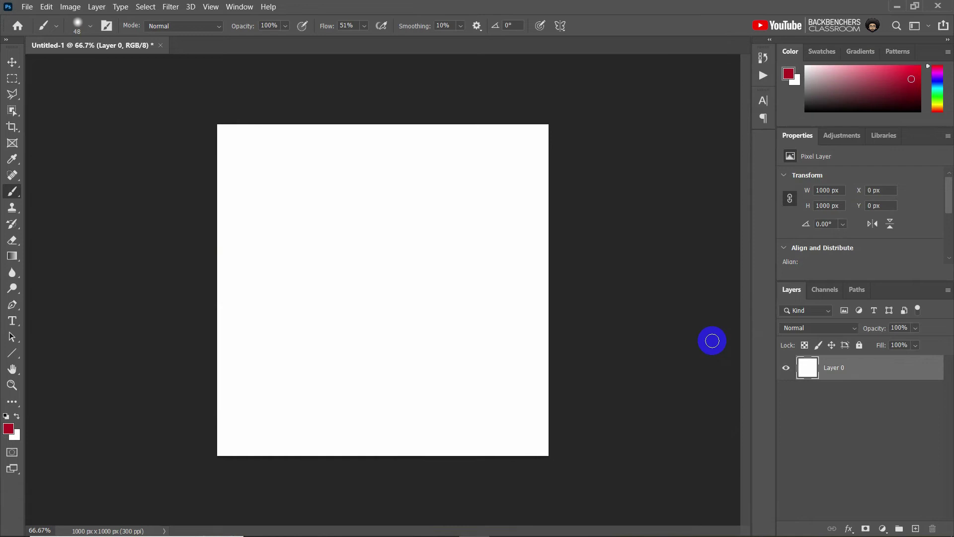
- Draw a rectangle shape about 1072 x 364 px across the lower third of the canvas, using the Subtract Front Shape operation
right_click(14, 354)
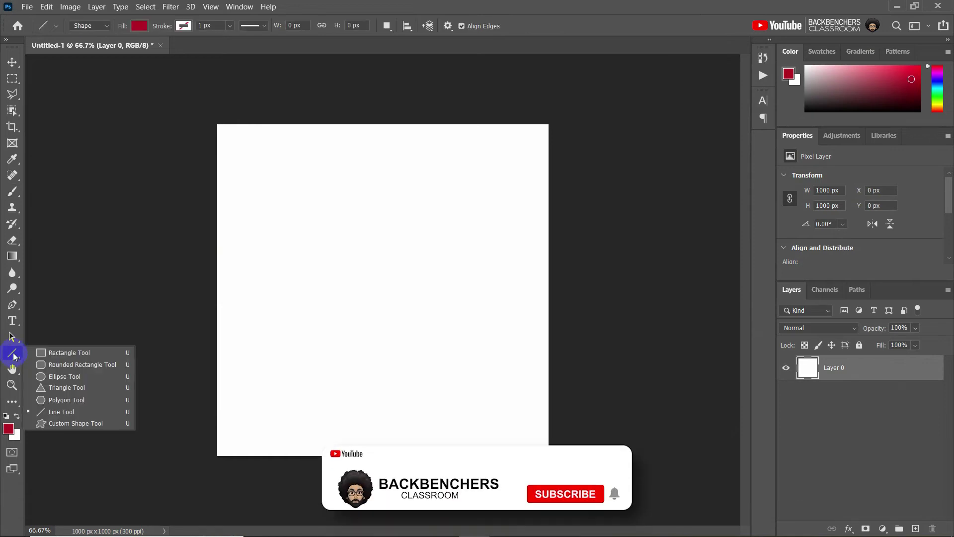
click(47, 347)
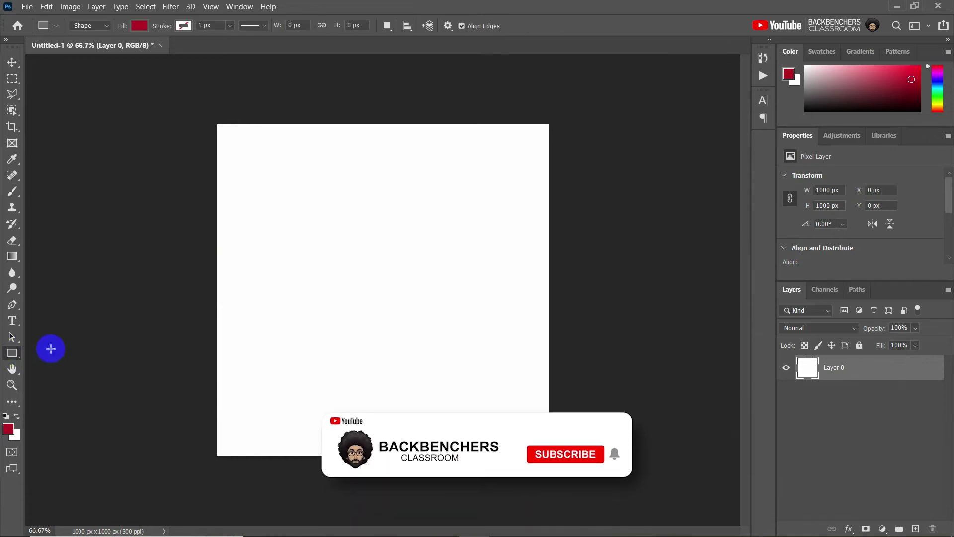
click(387, 26)
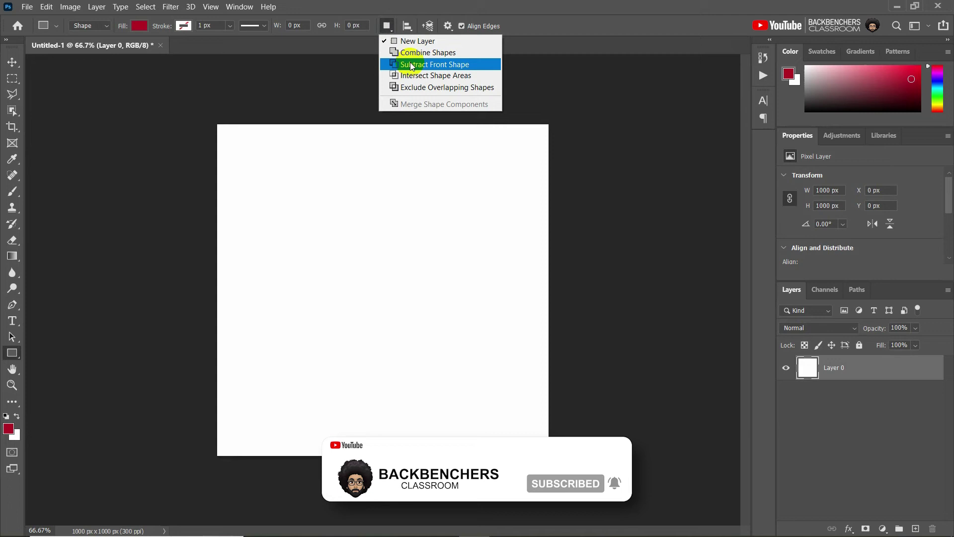
click(442, 64)
drag(206, 345, 560, 465)
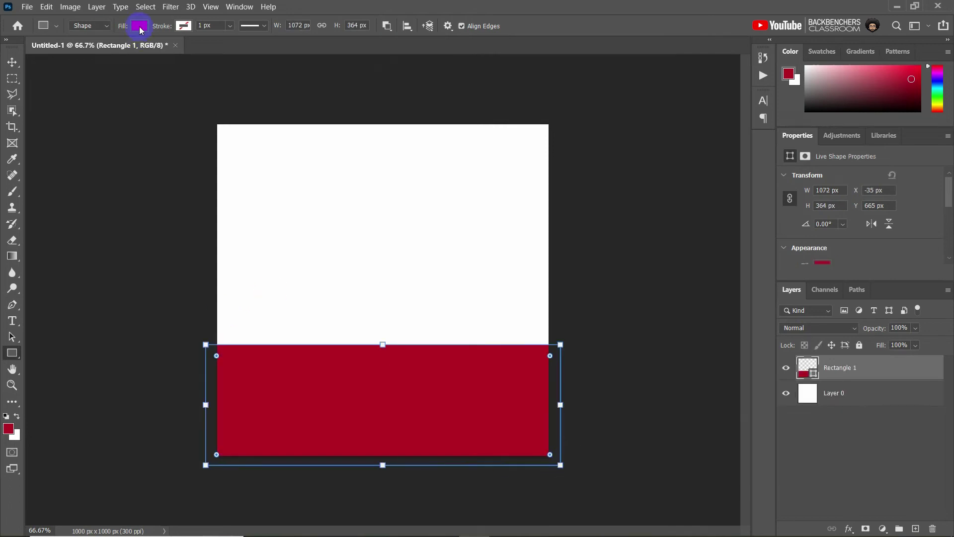
- Fill the rectangle with the pale grey-blue from the recently used colors
click(140, 26)
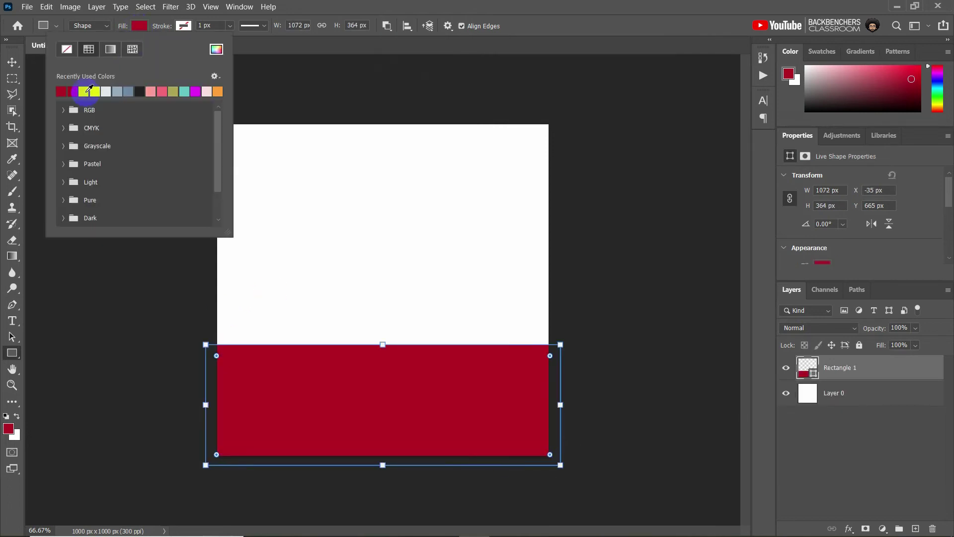
click(89, 90)
click(277, 70)
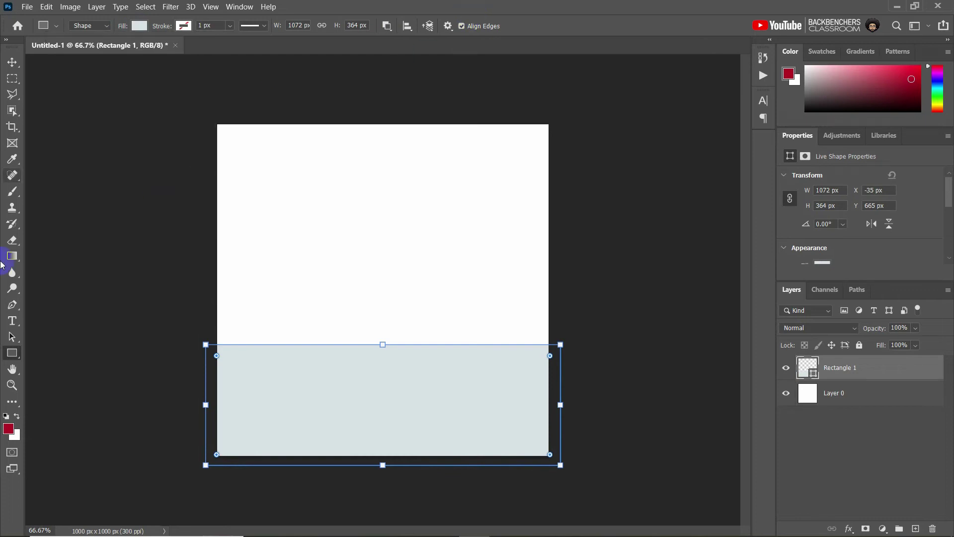
- Cut a curved top edge into the rectangle by subtracting an ellipse about 1279 x 615 px, and deselect the shape layer
right_click(12, 353)
click(67, 377)
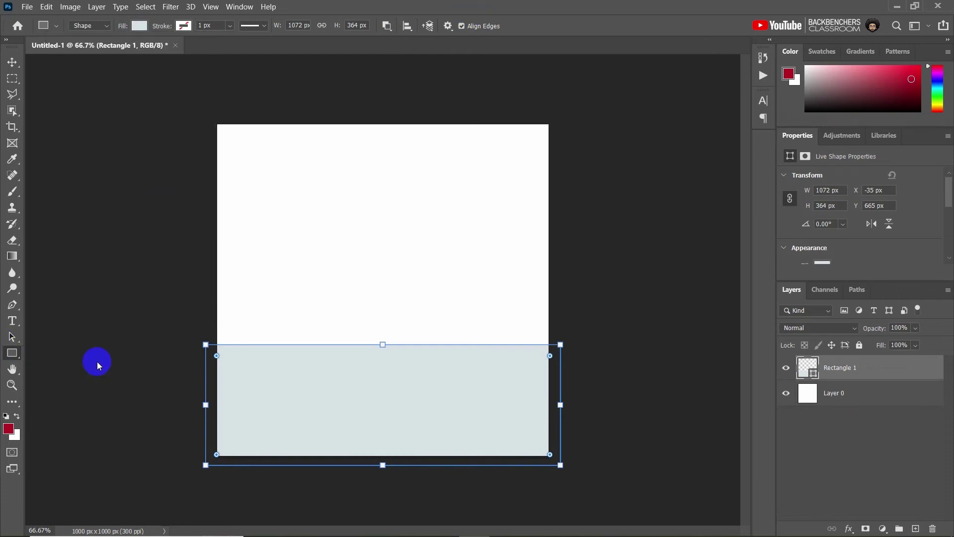
drag(172, 186, 595, 390)
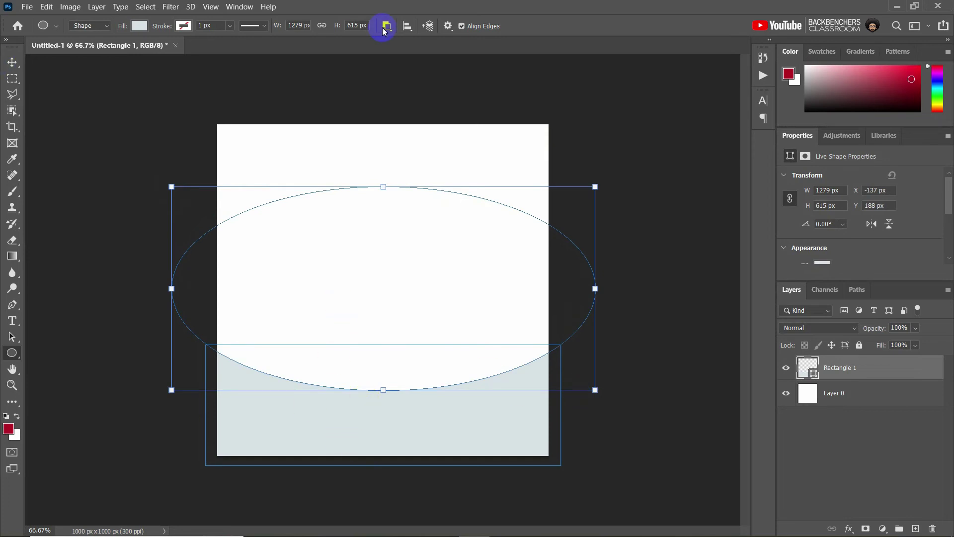
click(809, 431)
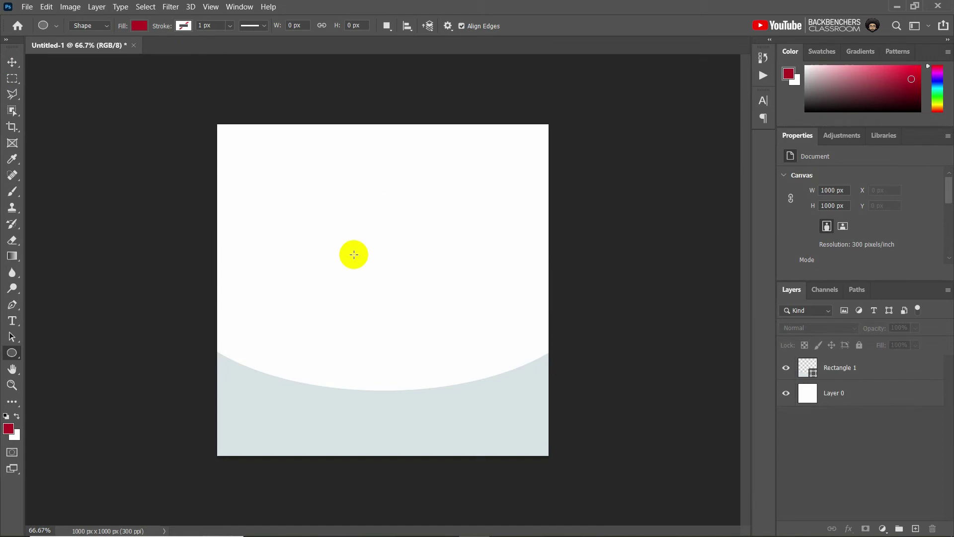
- Add a gradient fill layer above the white base layer and make the gradient's transparent end stop fully opaque
click(825, 402)
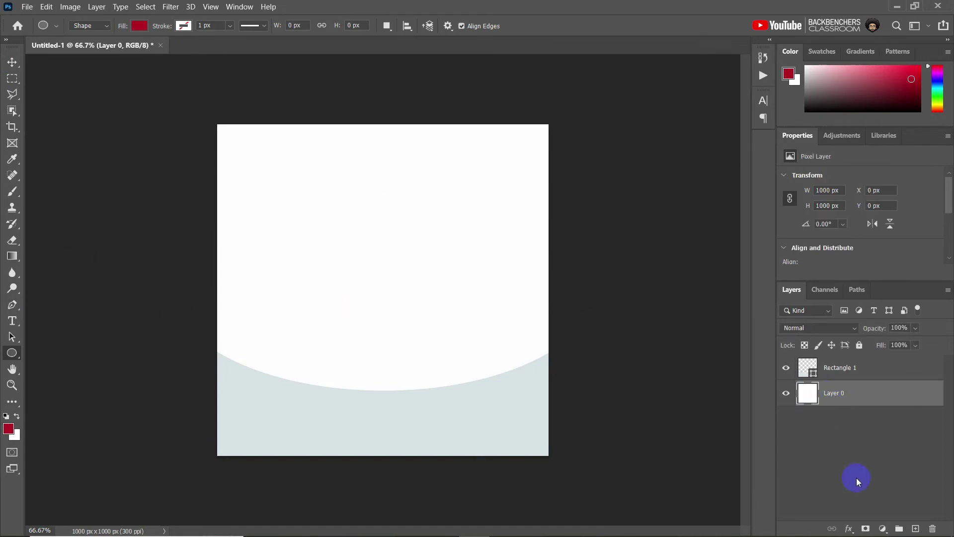
click(883, 530)
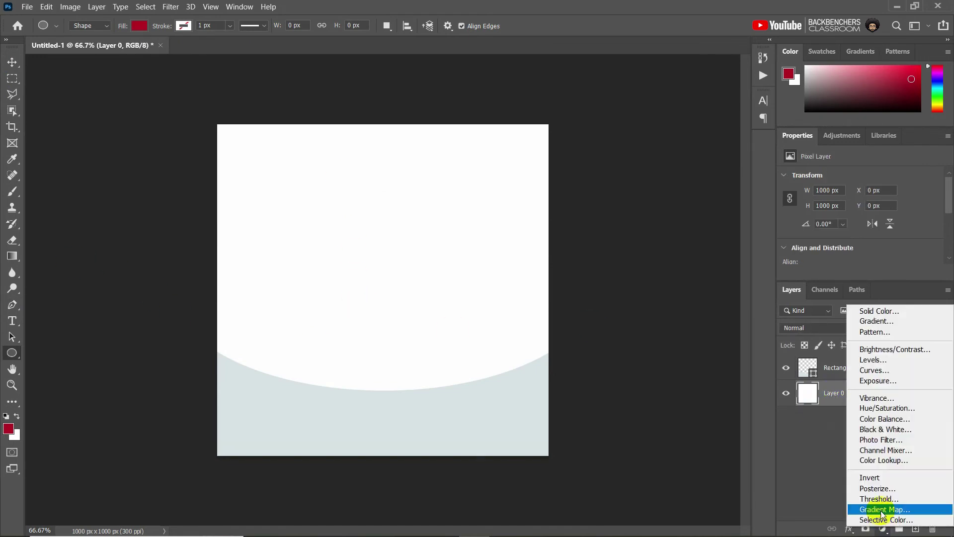
click(861, 322)
click(616, 166)
click(882, 357)
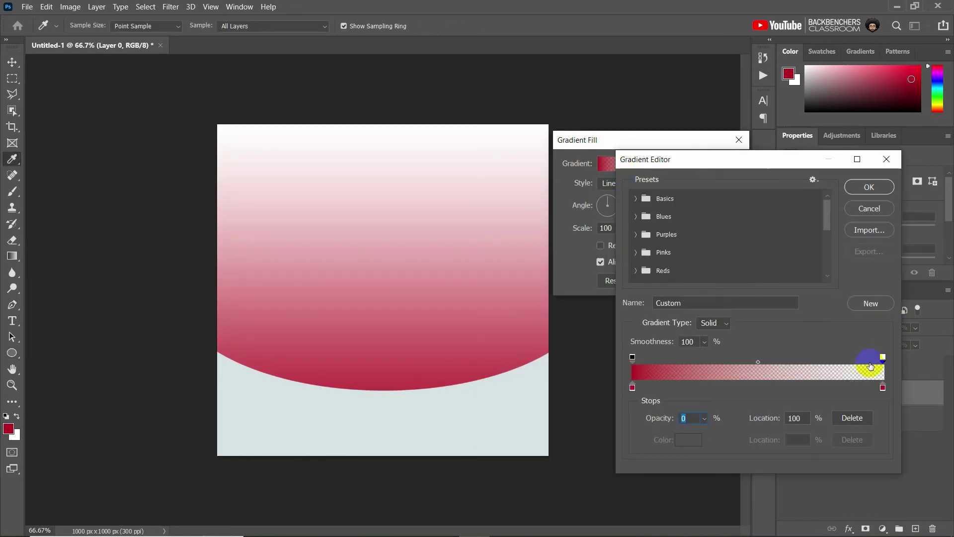
drag(704, 418, 767, 433)
- Color the gradient's start stop a bright pinkish red and its end stop a light pink
double_click(632, 387)
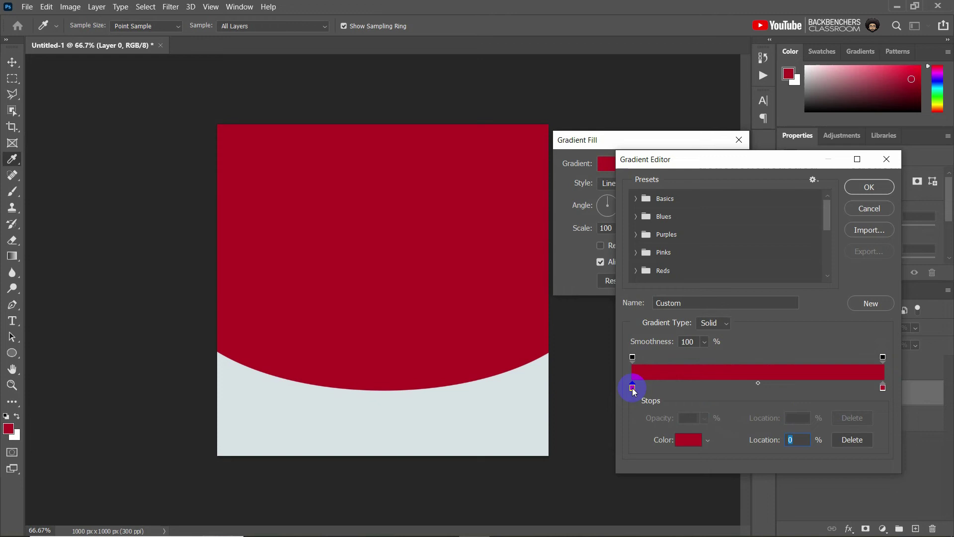
drag(714, 261, 704, 247)
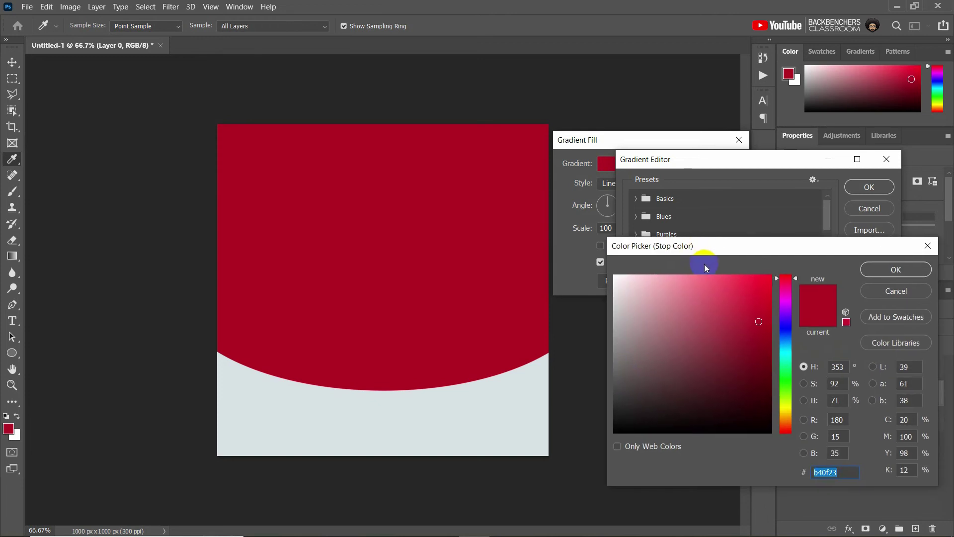
click(730, 289)
click(881, 279)
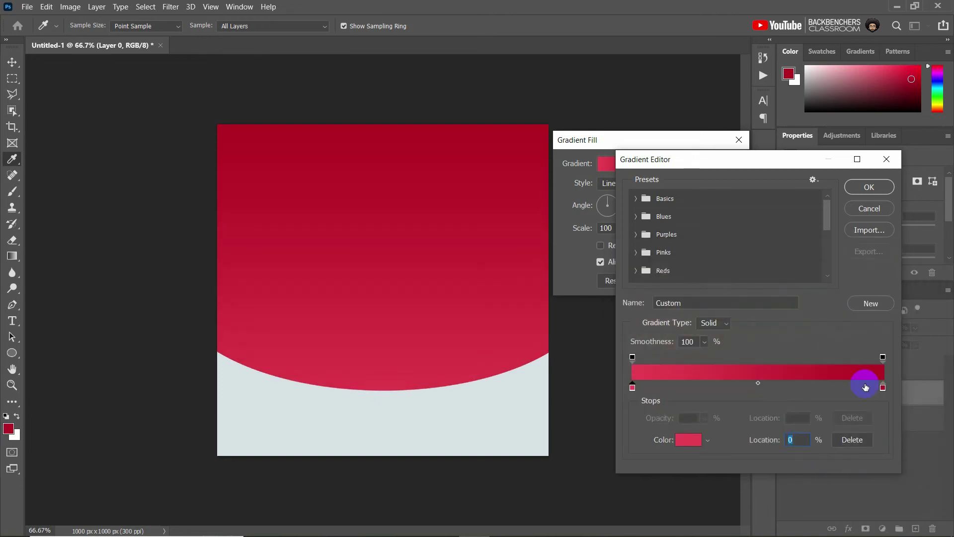
double_click(883, 388)
drag(738, 293, 690, 276)
click(871, 272)
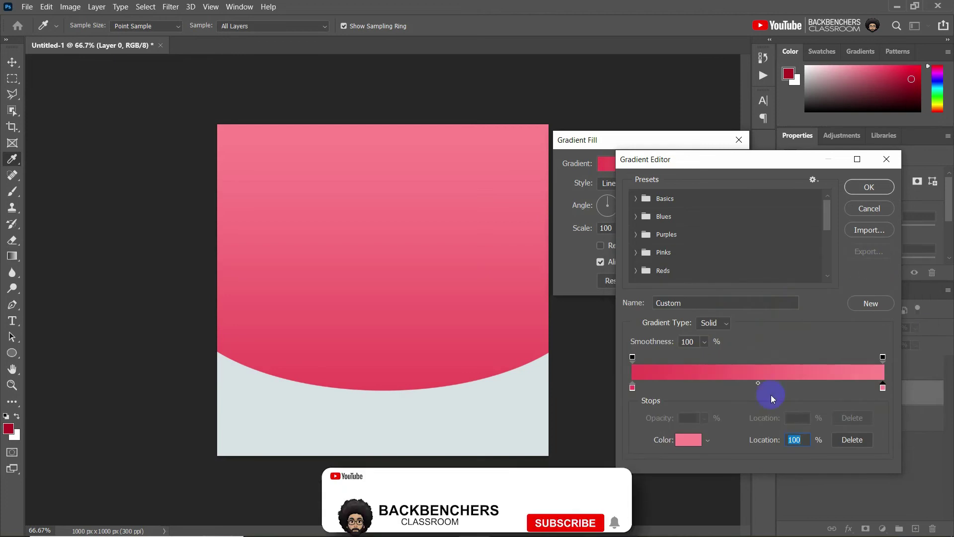
- Accept the gradient colors, set the gradient fill's scale to about 144%, and apply the fill
click(861, 193)
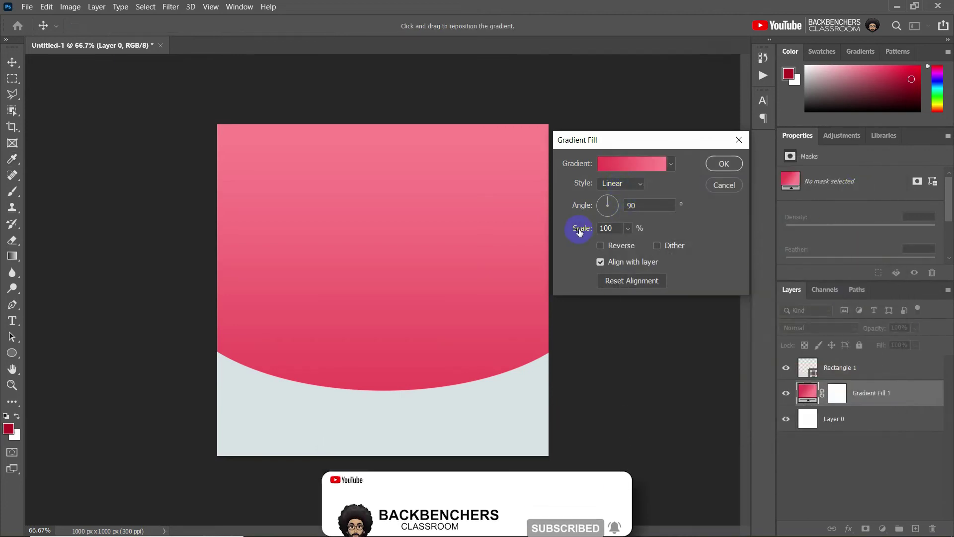
drag(577, 237, 603, 237)
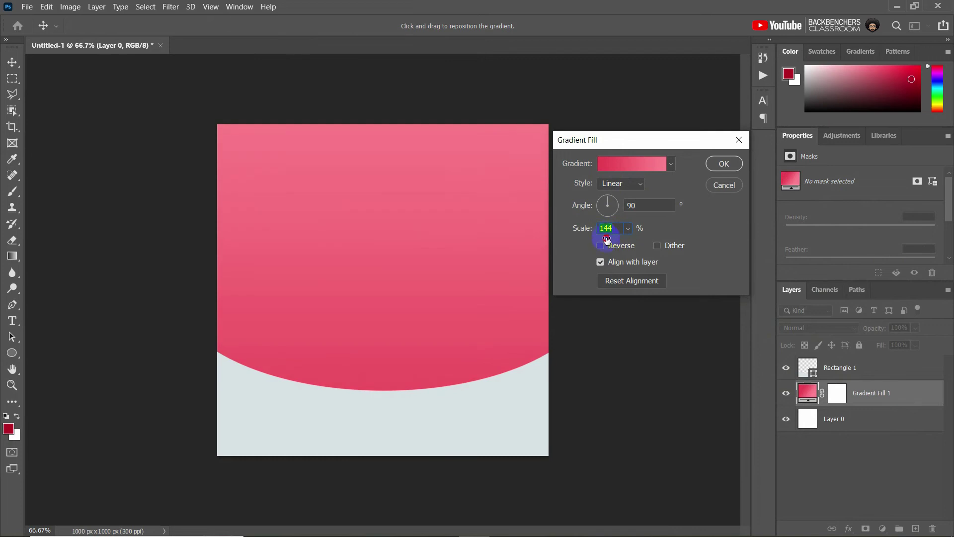
click(723, 164)
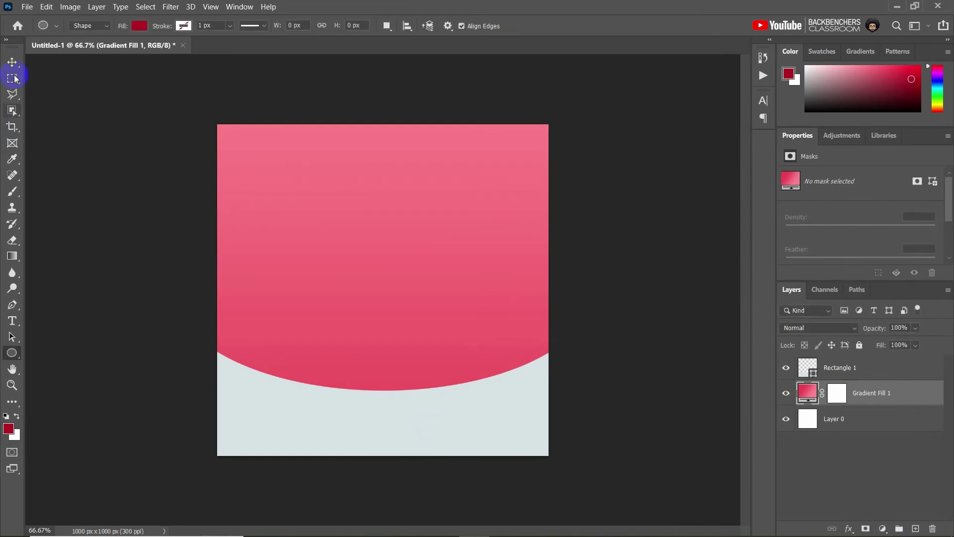
- Add a drop shadow to the curved grey shape and give the shadow a deep crimson color
click(11, 62)
click(459, 416)
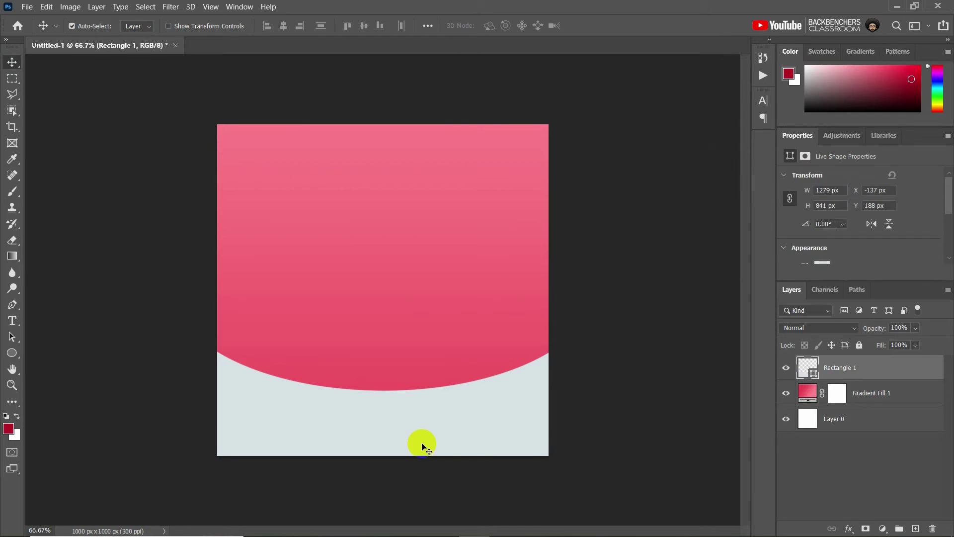
click(848, 529)
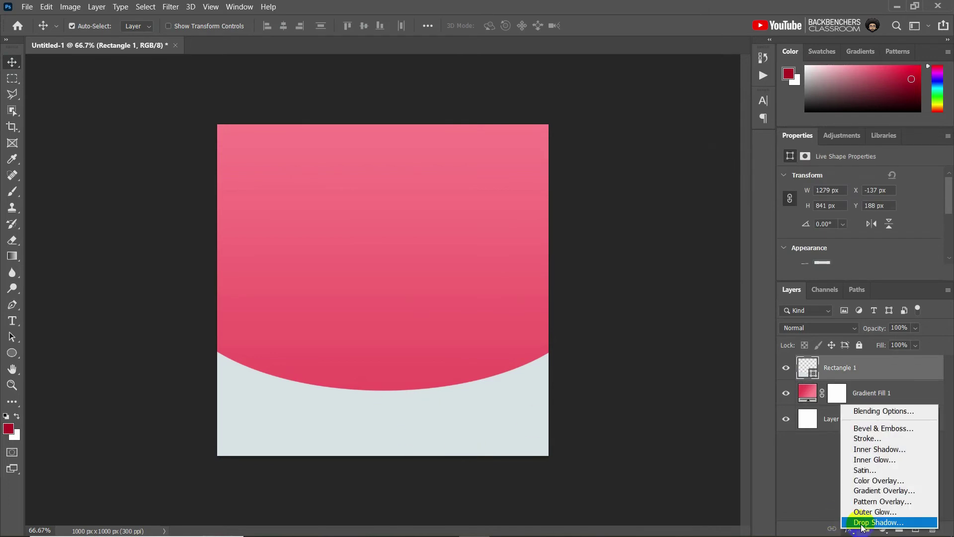
click(862, 522)
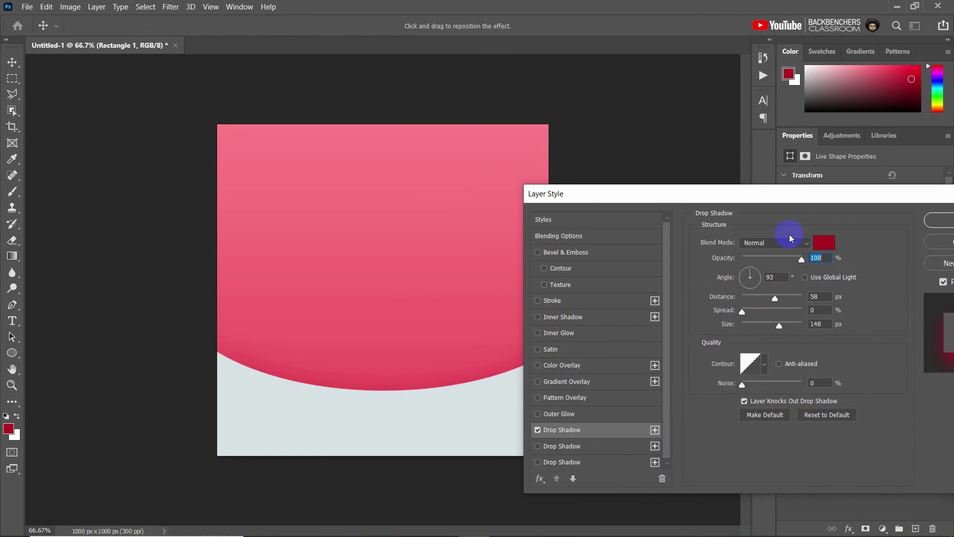
click(807, 240)
drag(807, 241, 802, 272)
click(756, 353)
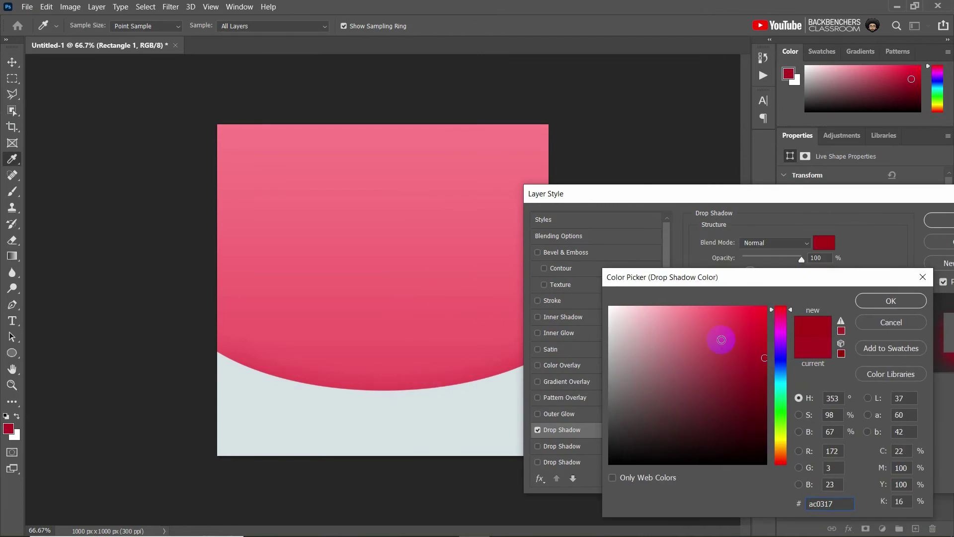
click(891, 301)
- Set the curved shape's shadow angle to about -93° so it falls upward, adjust its spread-out look, and apply it
drag(773, 198, 736, 185)
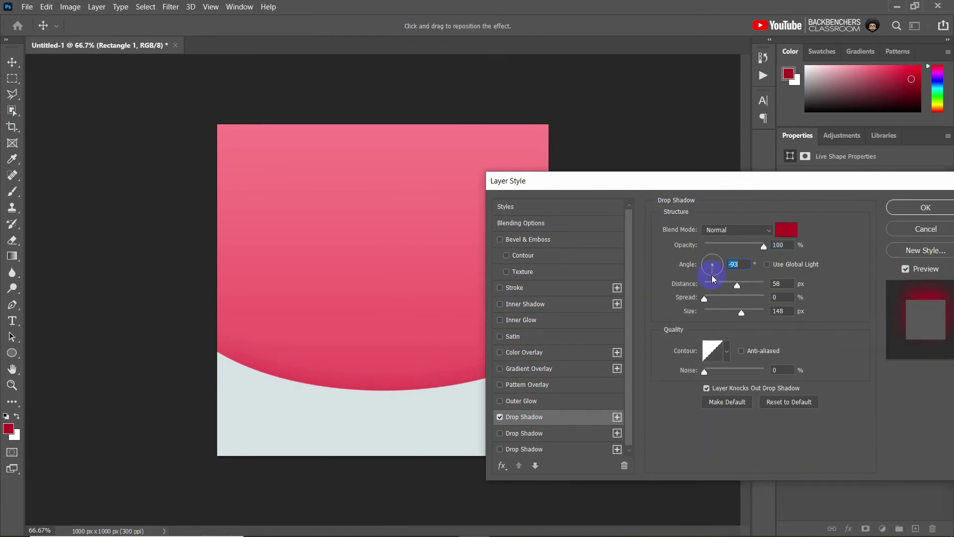
drag(714, 279, 713, 281)
drag(766, 184, 802, 179)
drag(772, 280, 779, 305)
drag(810, 180, 672, 187)
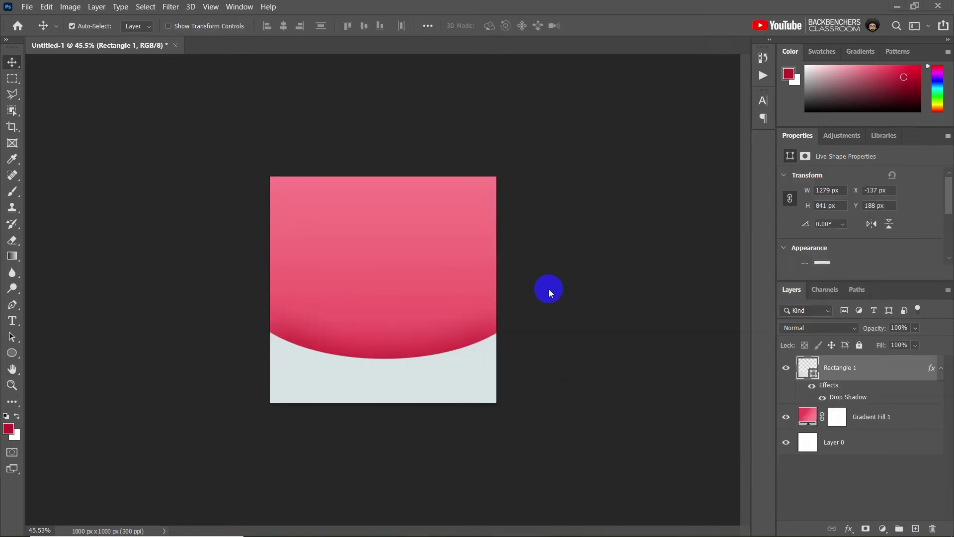
- Place 44209-butter-velvet-icing-cup-peanut-cupcake-cake.png as an embedded image in the document
click(27, 6)
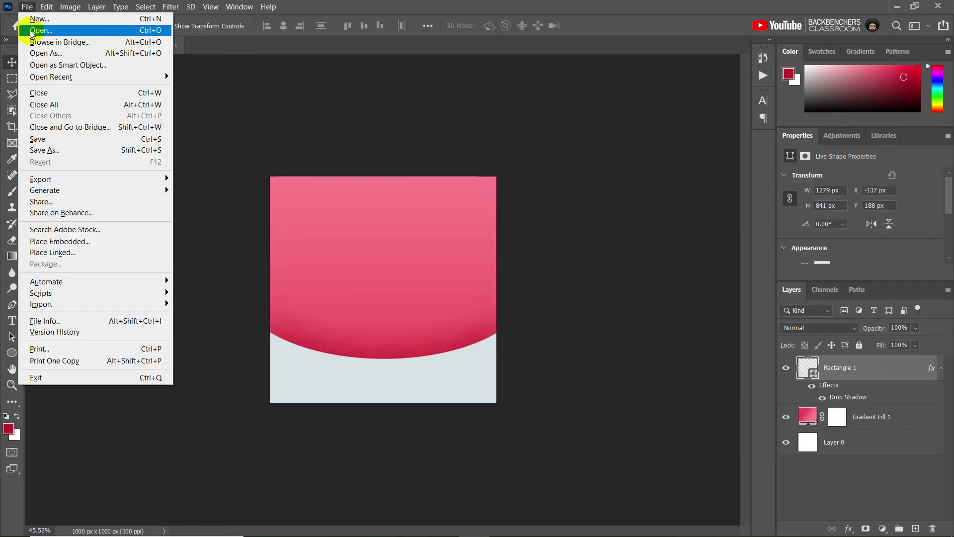
click(52, 243)
click(275, 118)
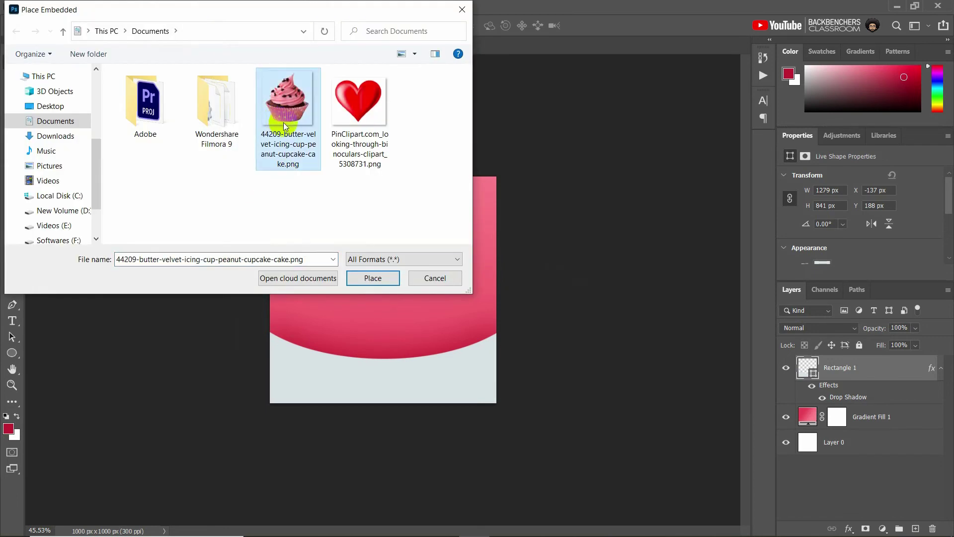
click(356, 279)
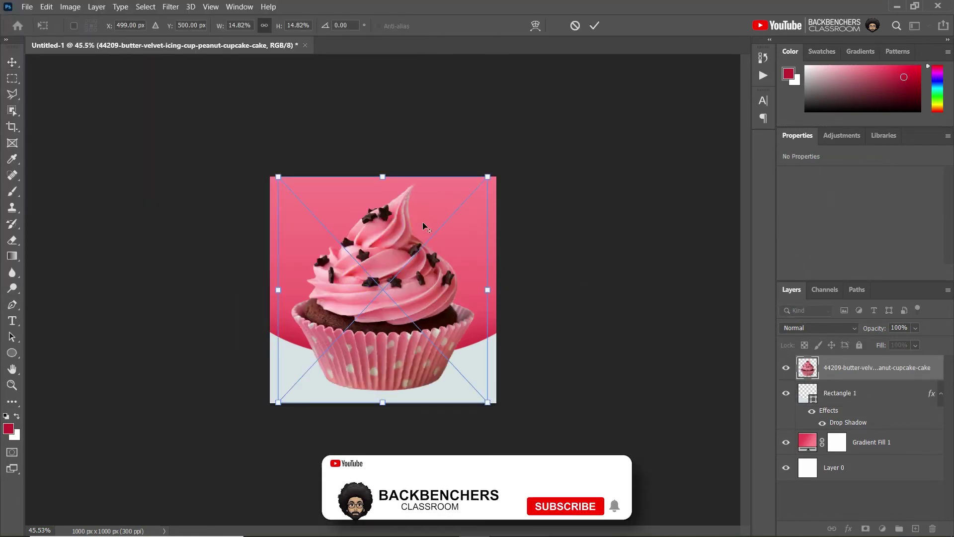
- Scale the cupcake to about 7.79% and position it near the canvas center, at about X 275 px, Y 221 px
scroll(422, 222, up, 5)
drag(550, 108, 405, 264)
drag(346, 384, 407, 300)
drag(469, 177, 454, 193)
drag(379, 304, 377, 323)
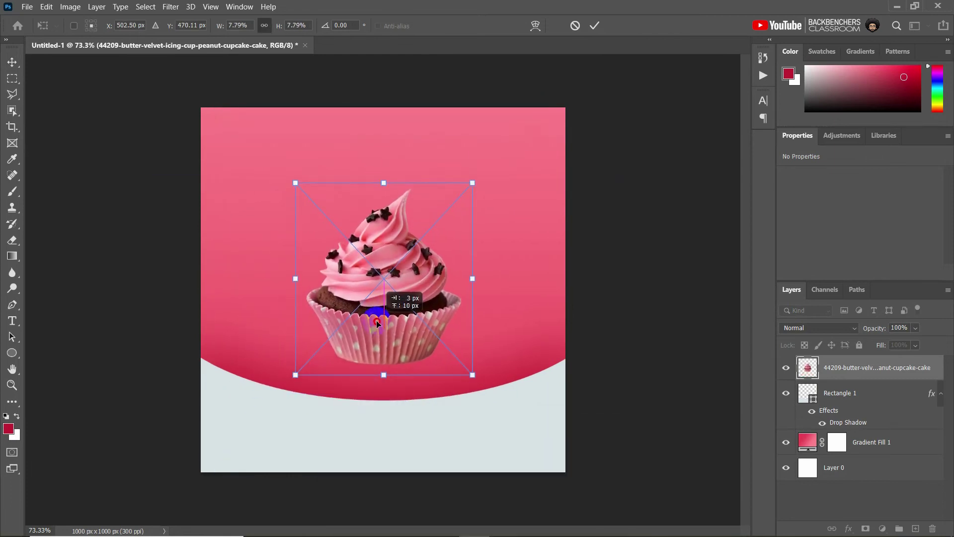
click(595, 25)
scroll(299, 358, up, 3)
drag(367, 341, 376, 341)
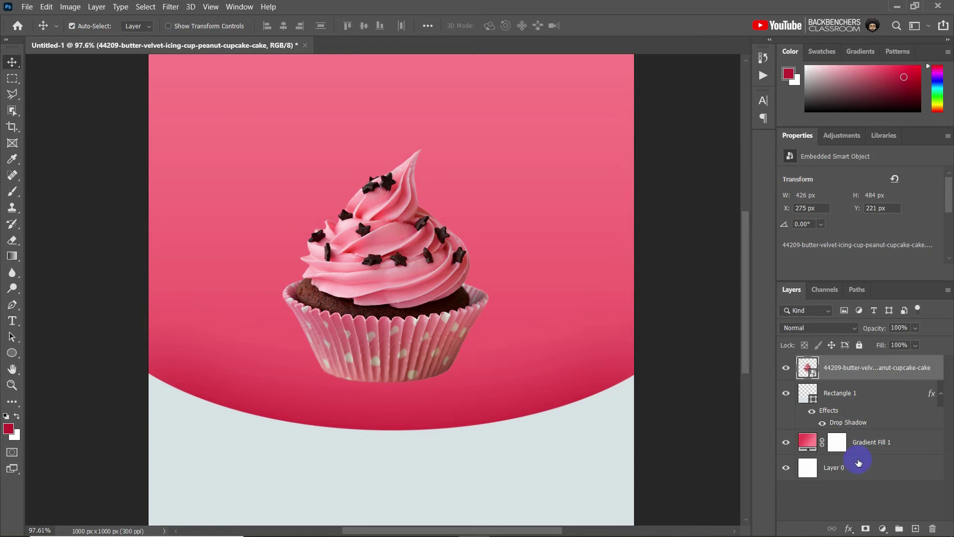
- Add a darker red drop shadow to the cupcake with a 49 px distance and 103 px size
click(849, 526)
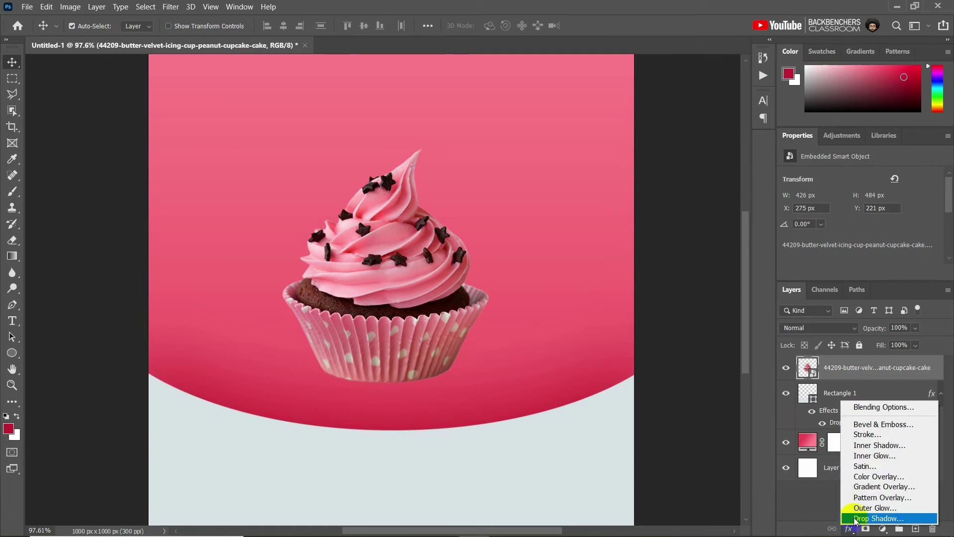
click(858, 518)
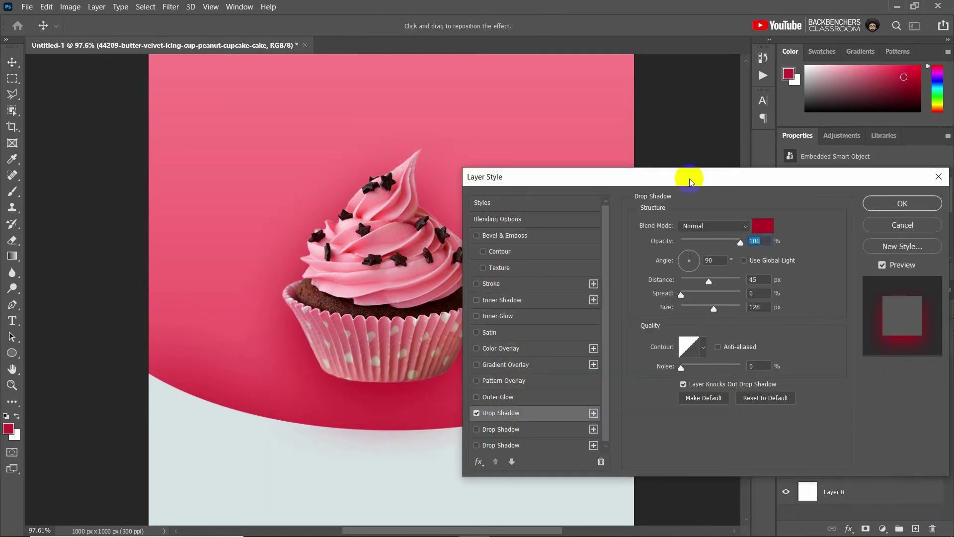
drag(686, 174, 706, 188)
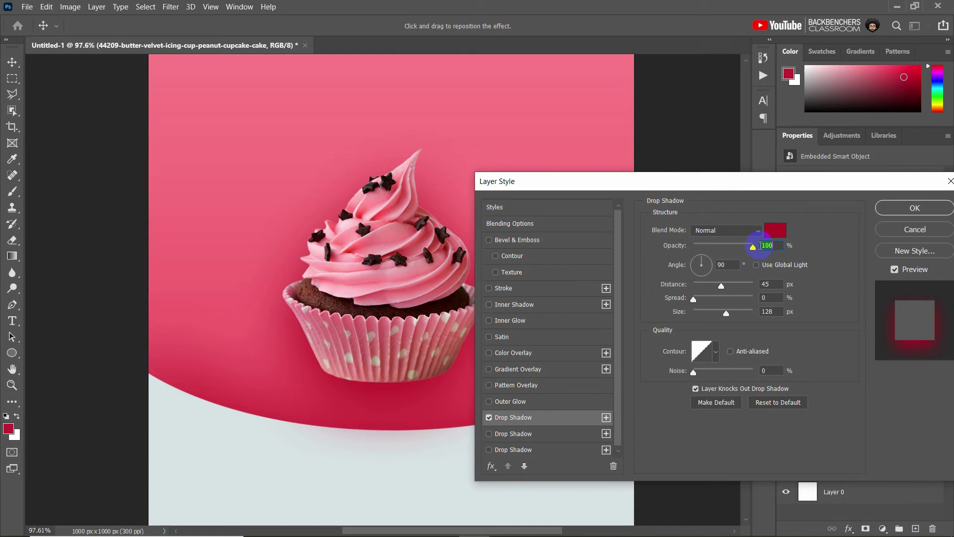
click(776, 230)
drag(756, 323, 756, 357)
click(875, 305)
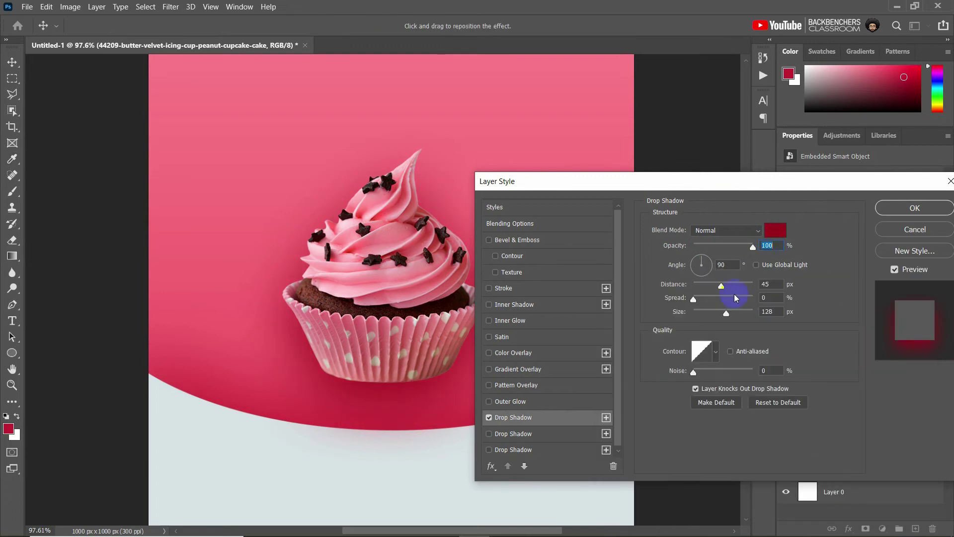
mouse_move(722, 289)
mouse_down()
mouse_move(706, 278)
mouse_move(723, 286)
mouse_up()
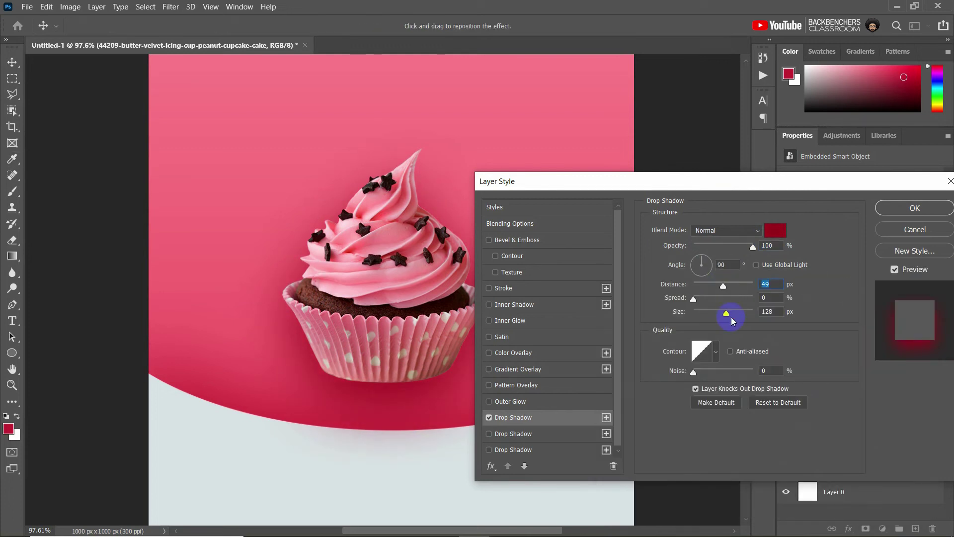
click(893, 212)
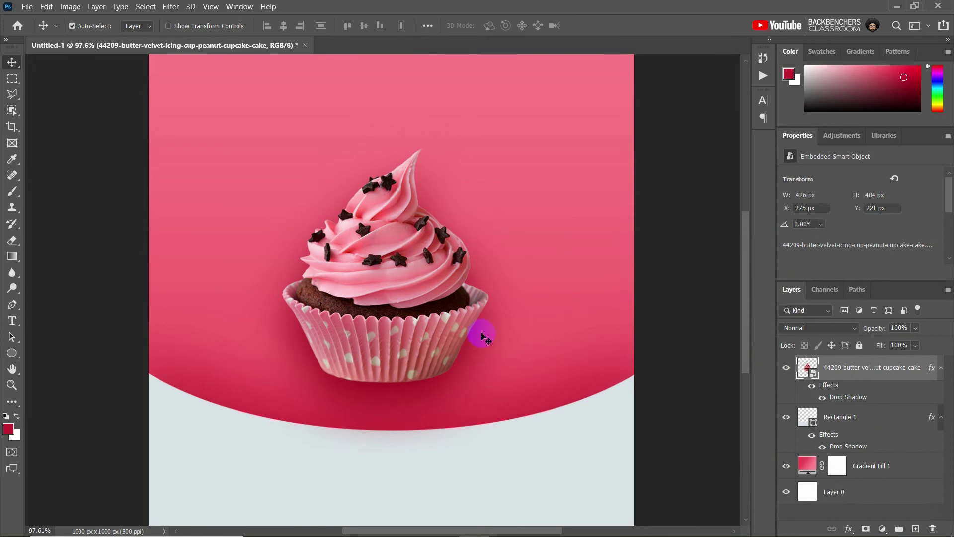
- Separate the cupcake's drop shadow into its own layer and inspect it with the cupcake temporarily hidden
click(940, 368)
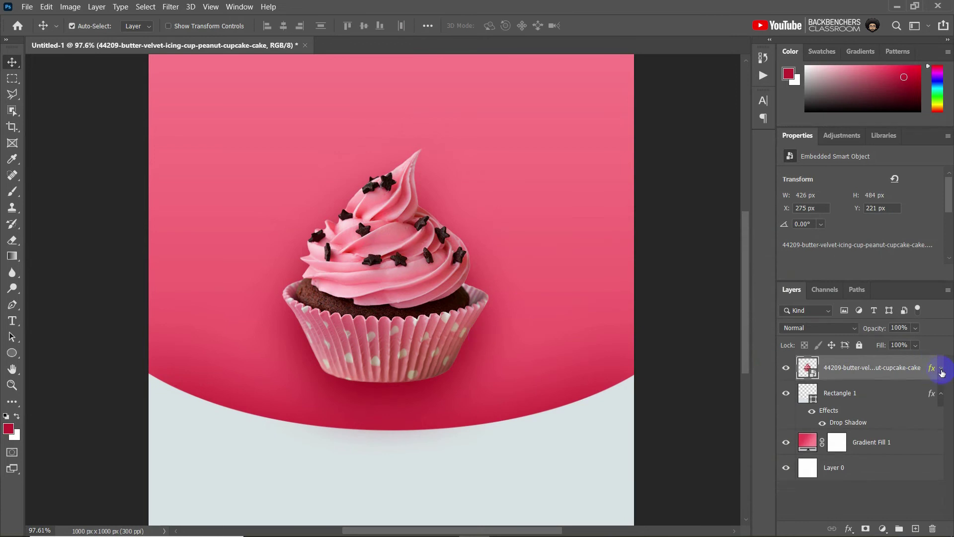
right_click(941, 370)
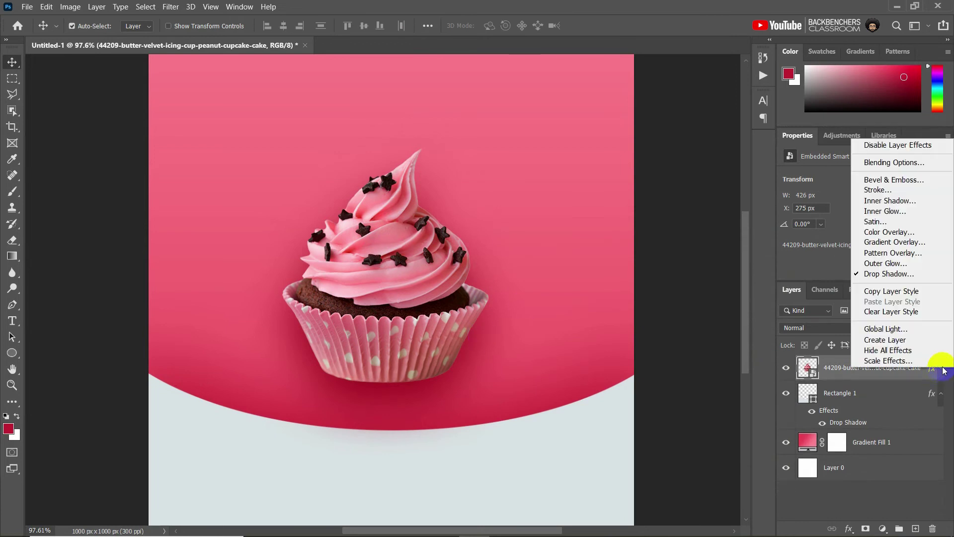
click(886, 340)
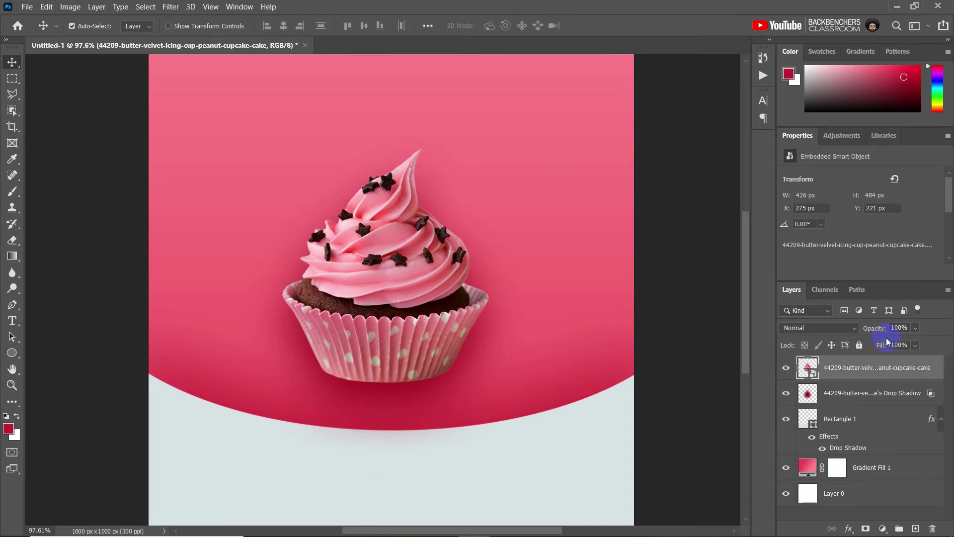
click(832, 395)
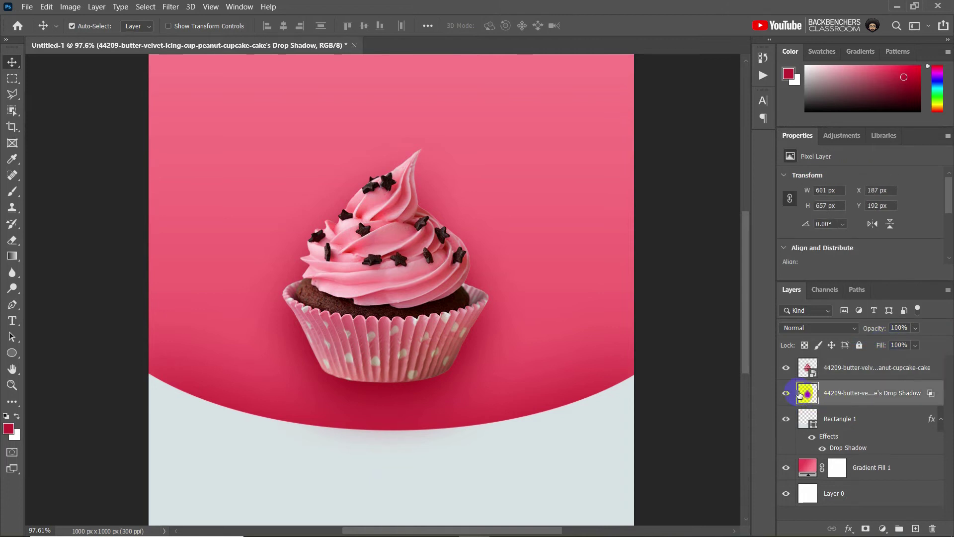
click(791, 370)
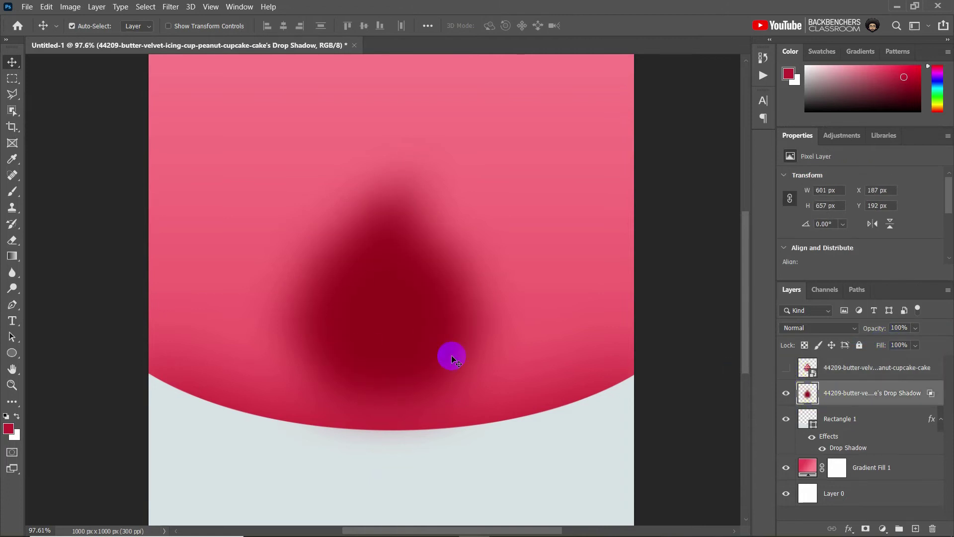
click(792, 368)
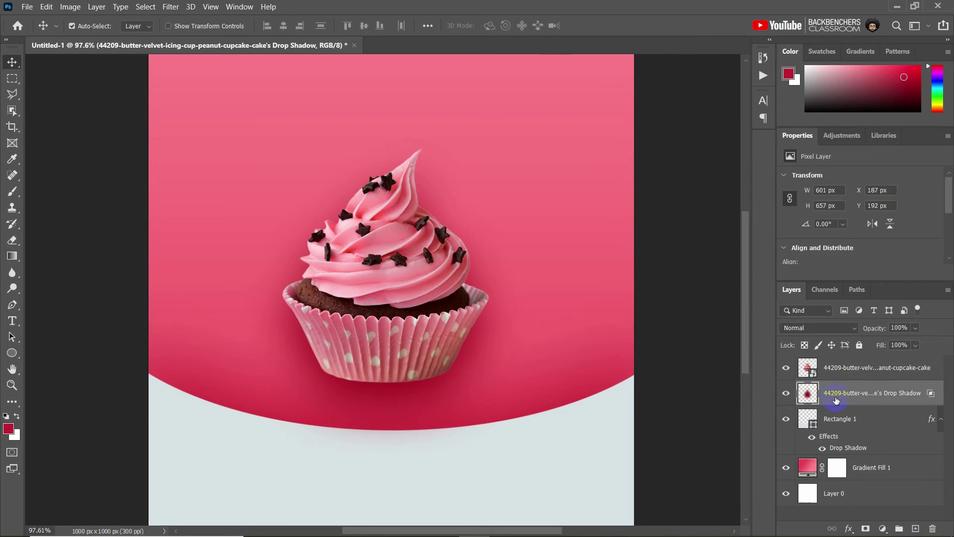
- Squash the separated shadow to about 36.68% height beneath the cupcake's base and lower its fill to 79%
key(ctrl+t)
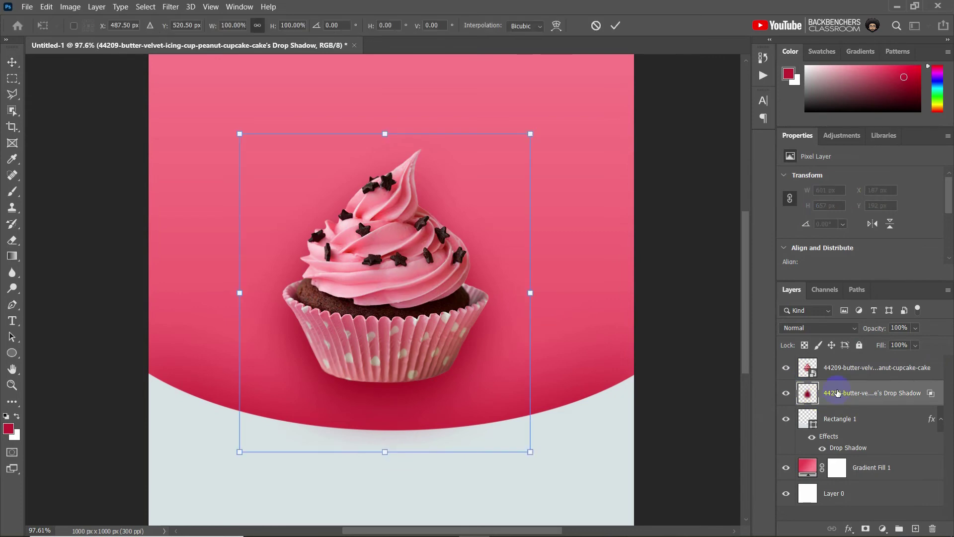
click(791, 368)
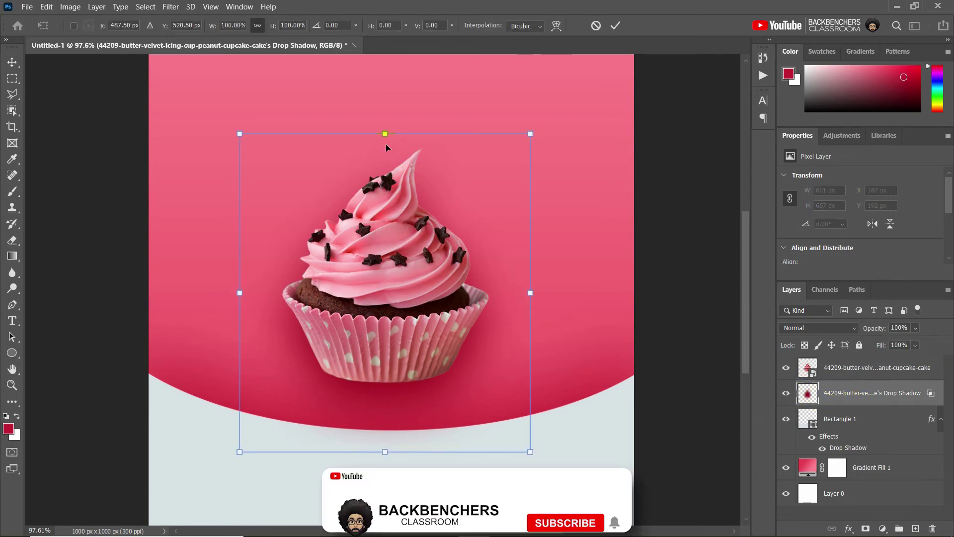
drag(384, 135, 390, 335)
drag(389, 409, 387, 388)
click(914, 345)
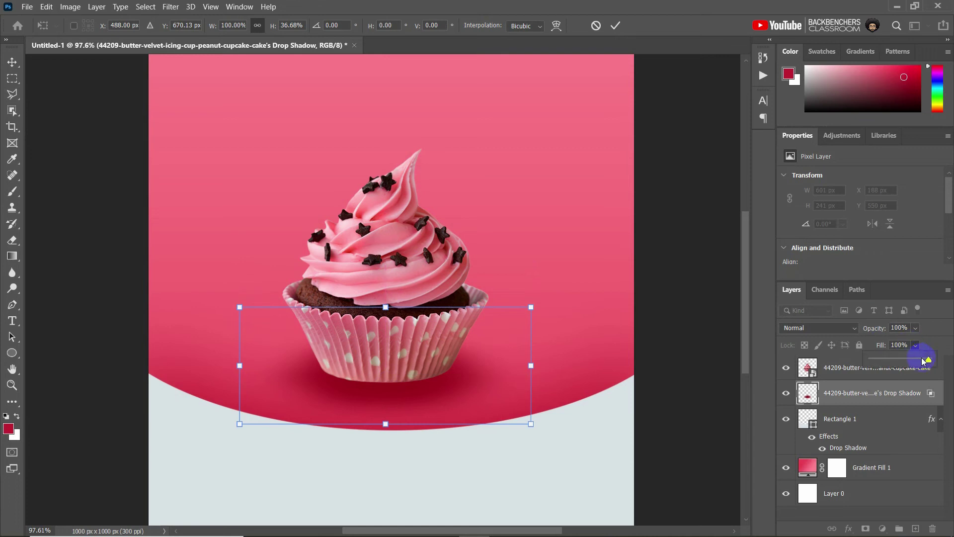
drag(923, 362, 917, 362)
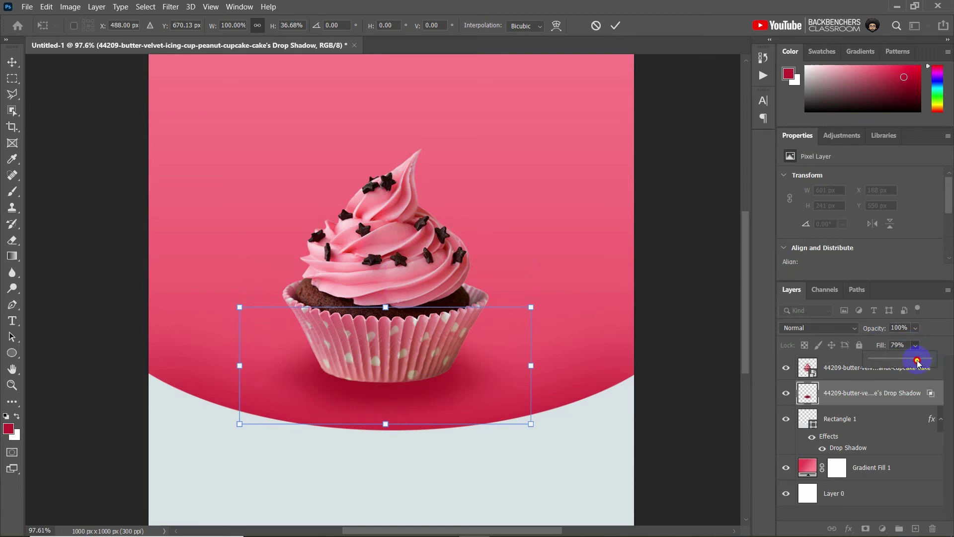
key(Return)
scroll(177, 247, down, 2)
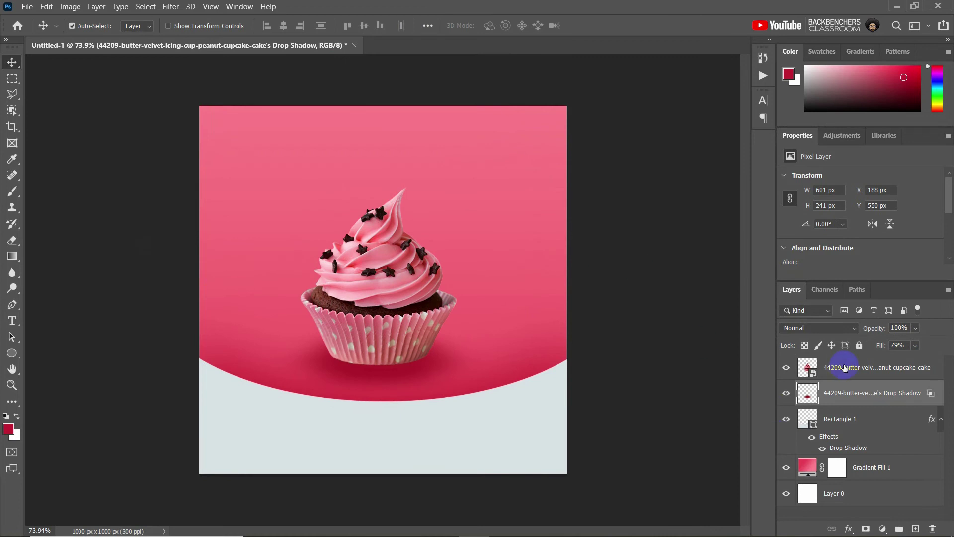
- Create a paragraph text box about 601 px wide above the cupcake containing "Delicious" at 6 pt
click(844, 368)
click(12, 321)
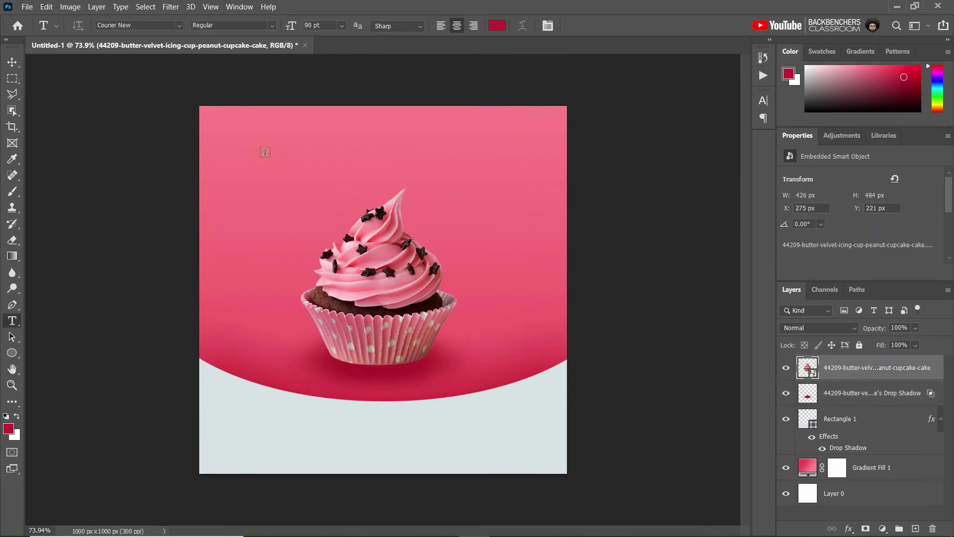
drag(268, 159, 489, 204)
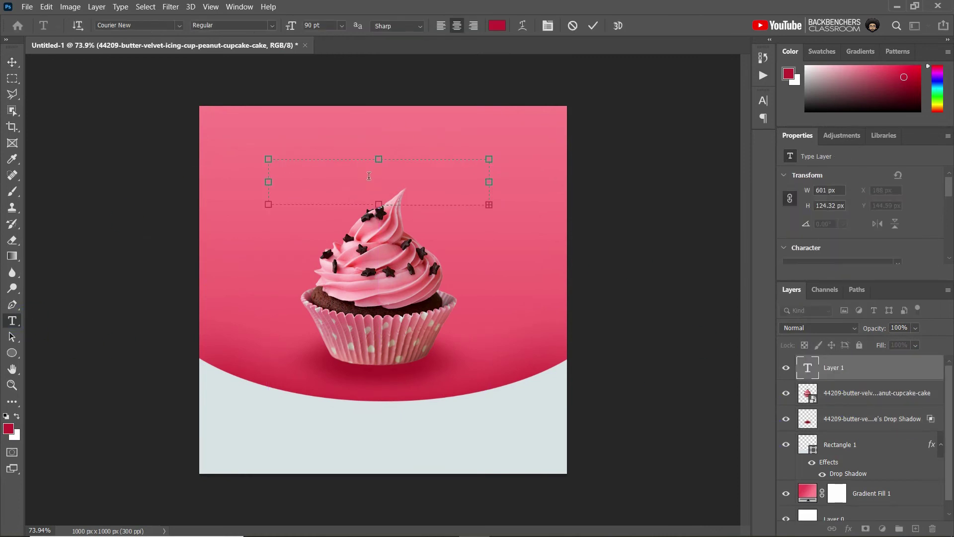
click(762, 101)
drag(625, 134, 577, 141)
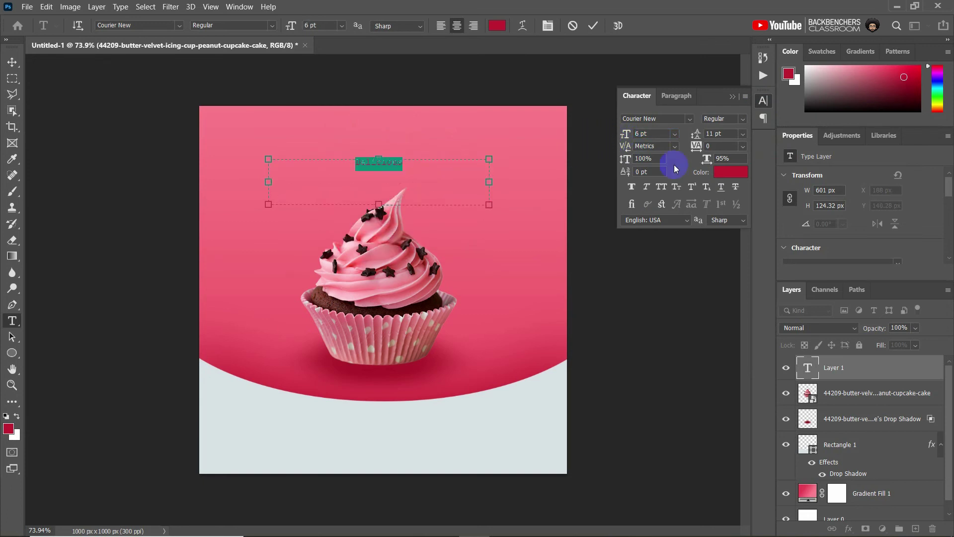
- Style the "Delicious" text white in Brush Script MT Italic at 43 pt with 99% horizontal scaling
click(731, 172)
click(627, 314)
click(890, 298)
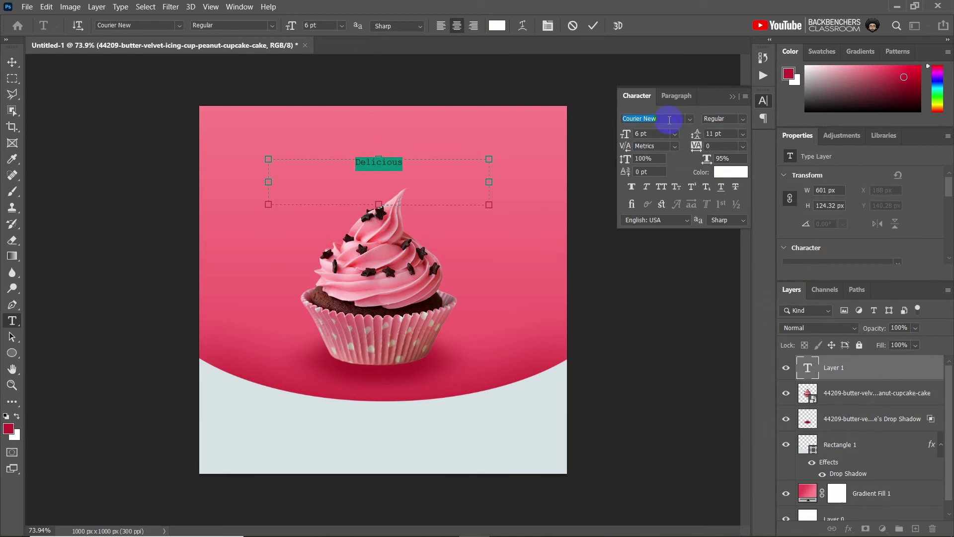
text(Brush Script MT)
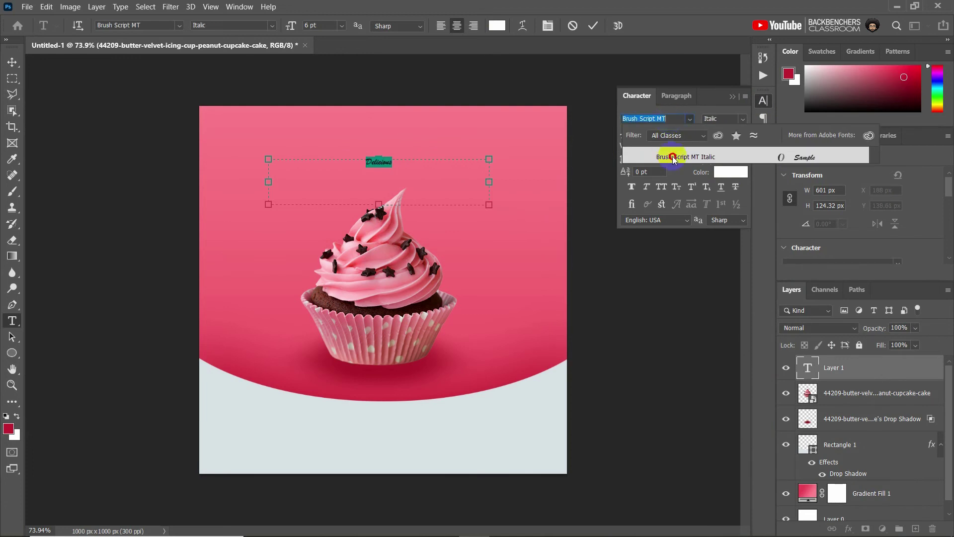
click(673, 156)
drag(623, 134, 648, 133)
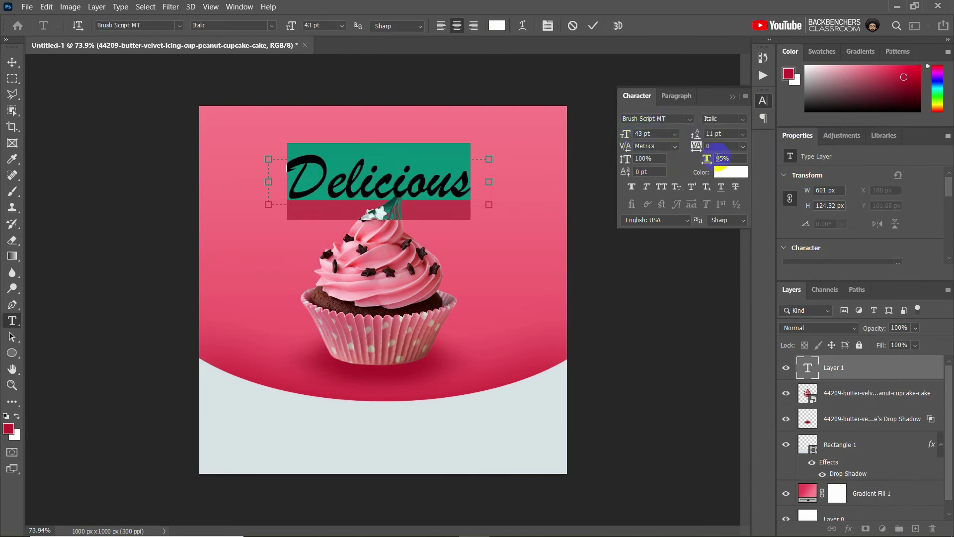
drag(703, 159, 705, 159)
click(592, 26)
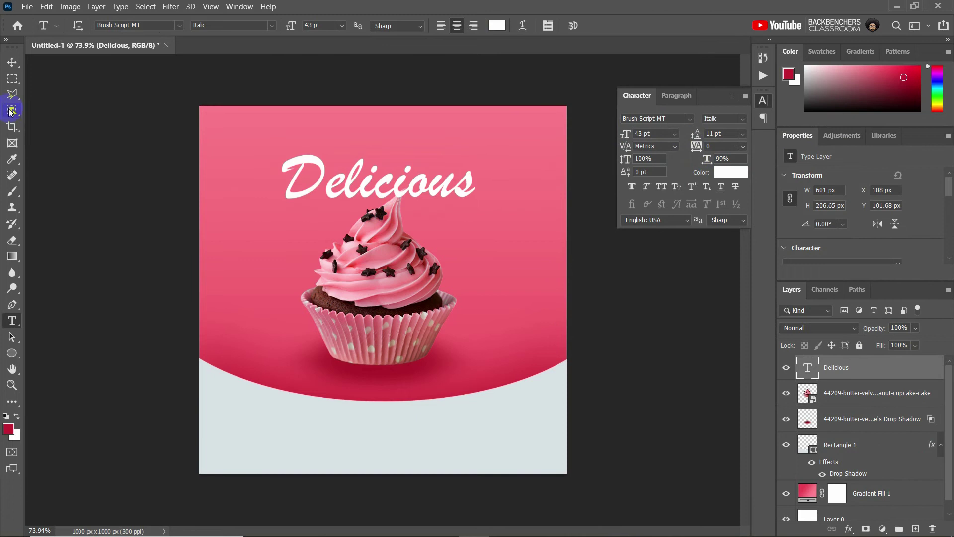
- Move the "Delicious" text down to overlap the cupcake's tip, at about X 202 px, Y 145 px
key(v)
drag(312, 194, 316, 211)
click(631, 187)
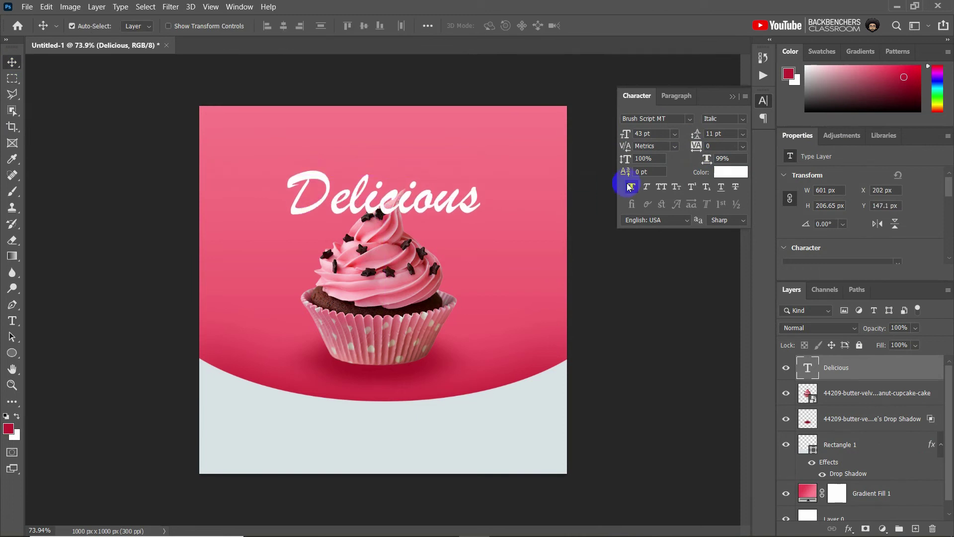
click(632, 186)
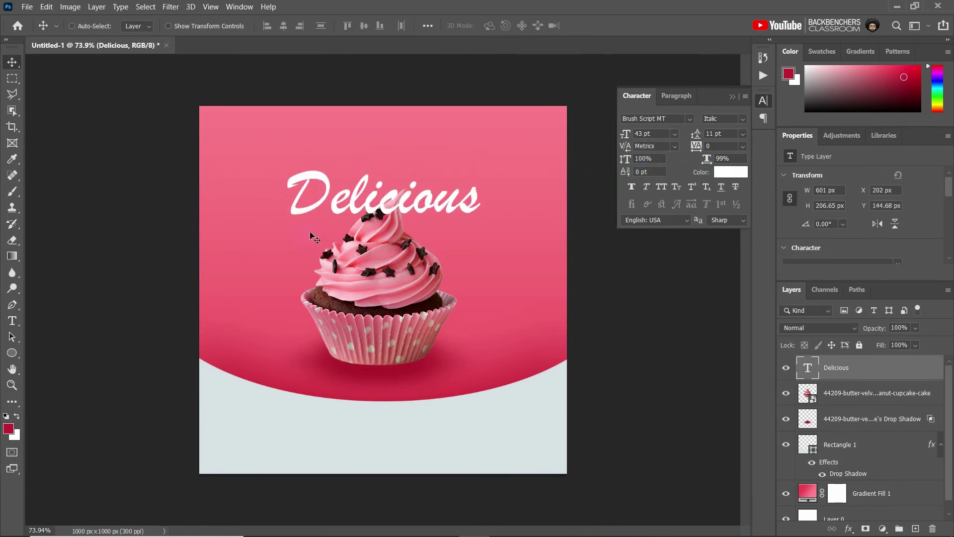
- Rotate the "Delicious" text about -5.18° and place its layer below the cupcake and its shadow
key(ctrl+t)
drag(484, 211, 514, 182)
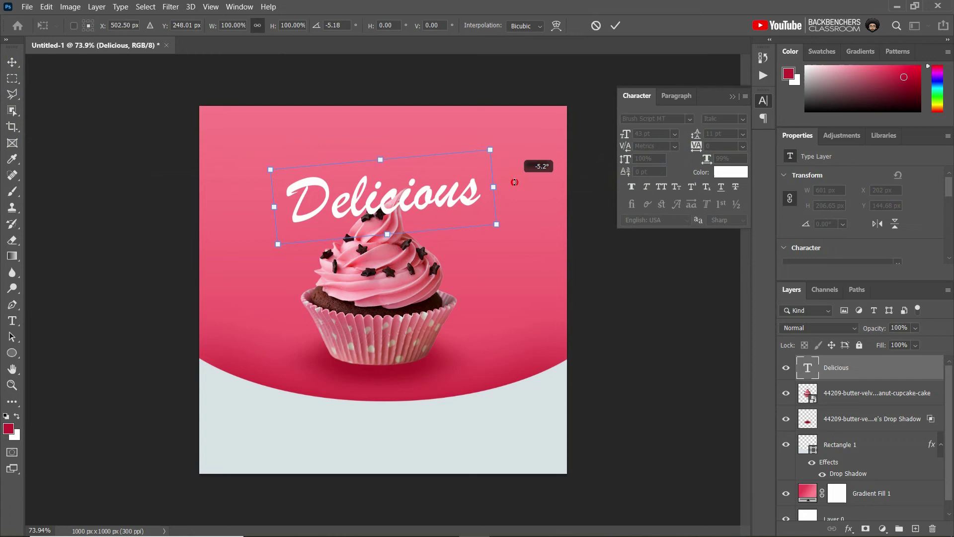
drag(405, 206, 398, 208)
click(615, 25)
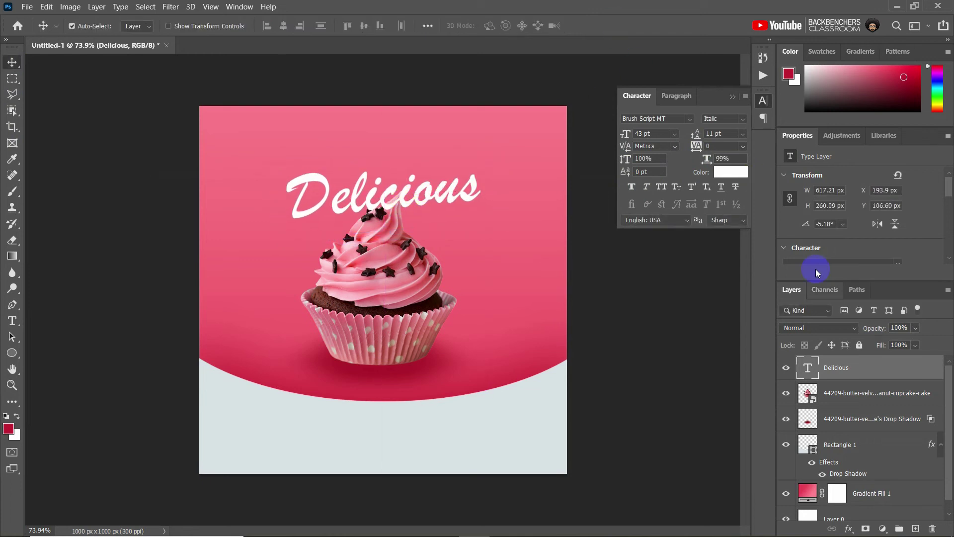
drag(854, 371, 846, 432)
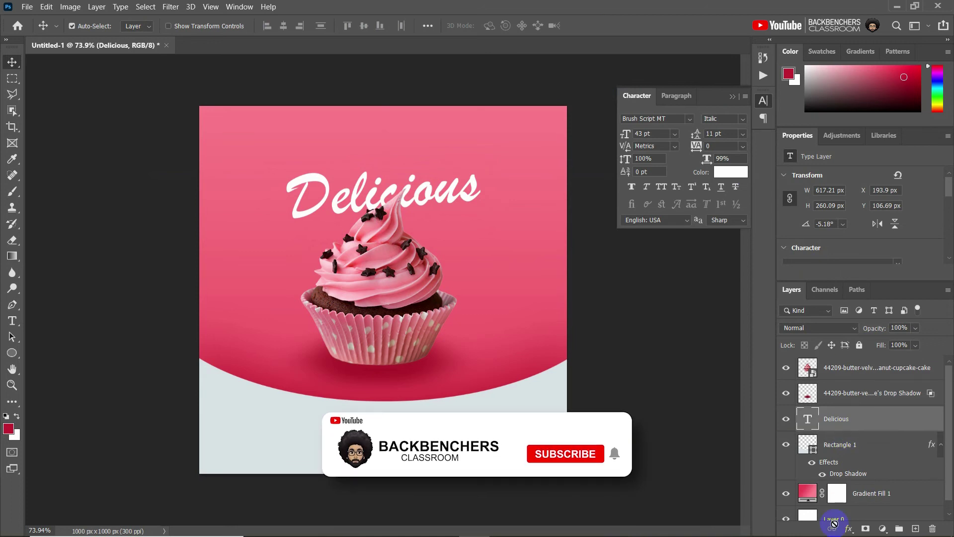
- Add a red drop shadow to the "Delicious" text with a much shorter distance and reduced opacity
click(848, 528)
click(807, 522)
drag(546, 185, 604, 196)
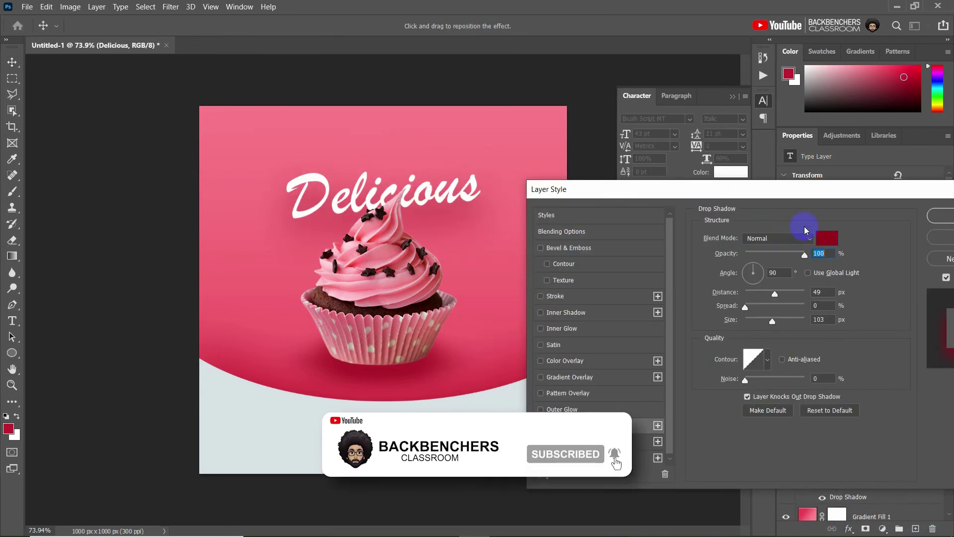
click(827, 238)
click(750, 358)
click(890, 297)
drag(774, 294, 749, 294)
drag(804, 254, 783, 257)
click(939, 217)
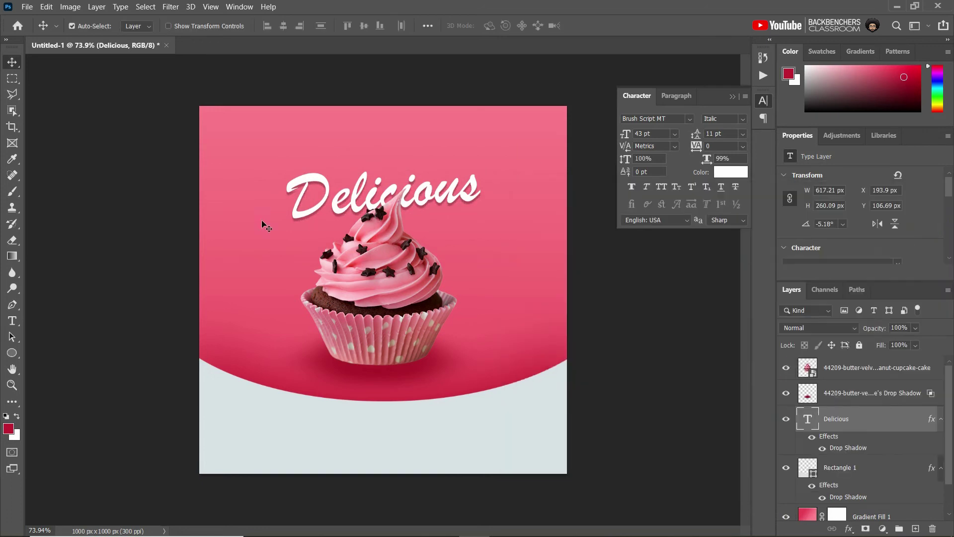
- Add the text "Make your Valentine Day" at 8 pt in a box about 630 px wide above "Delicious"
click(13, 321)
drag(276, 139, 507, 175)
drag(625, 134, 602, 136)
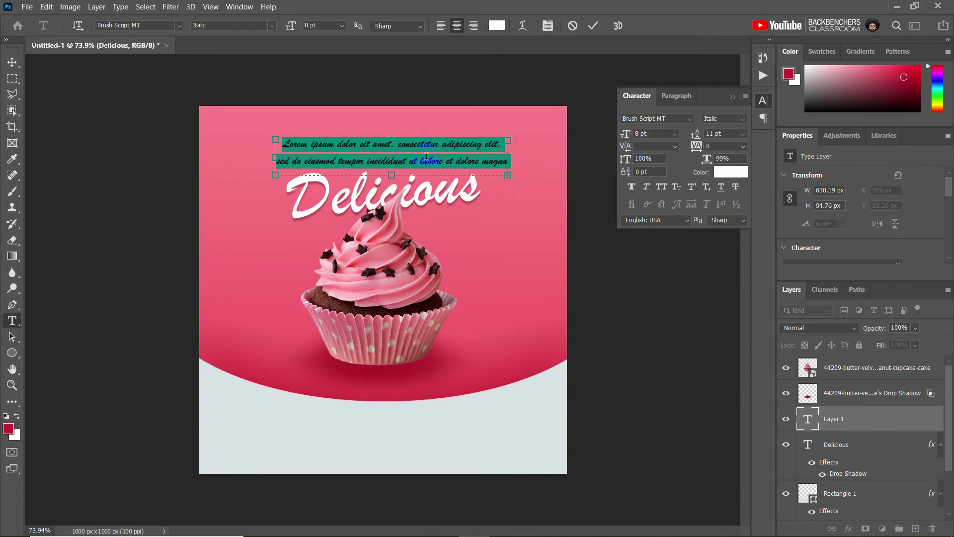
text(Make your Valentine Day)
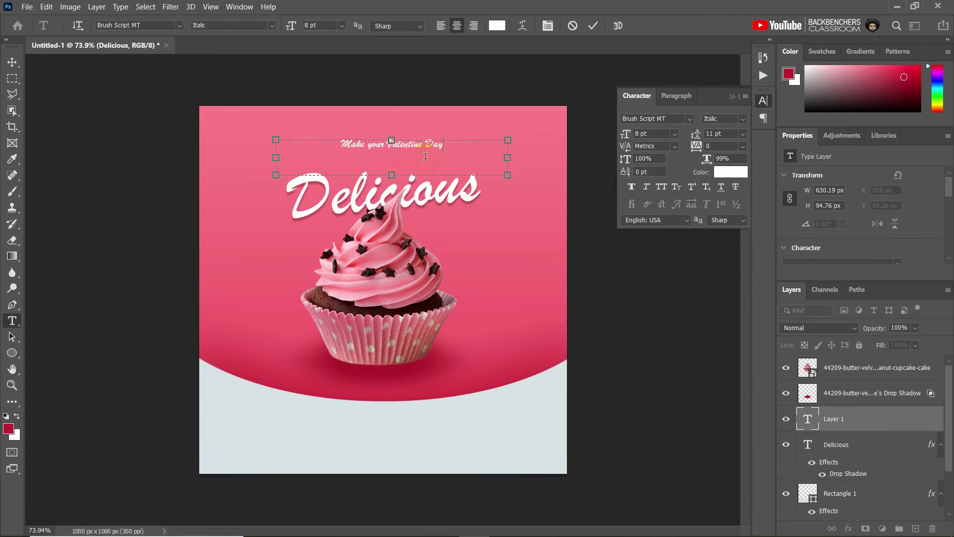
- Change the color of the "Make your Valentine Day" text to near-black
click(733, 172)
drag(671, 353, 567, 445)
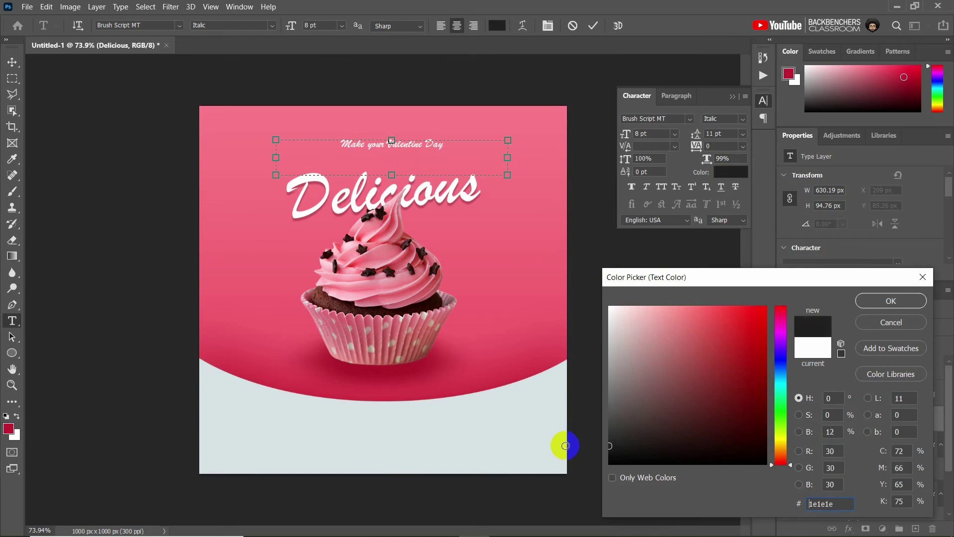
click(891, 301)
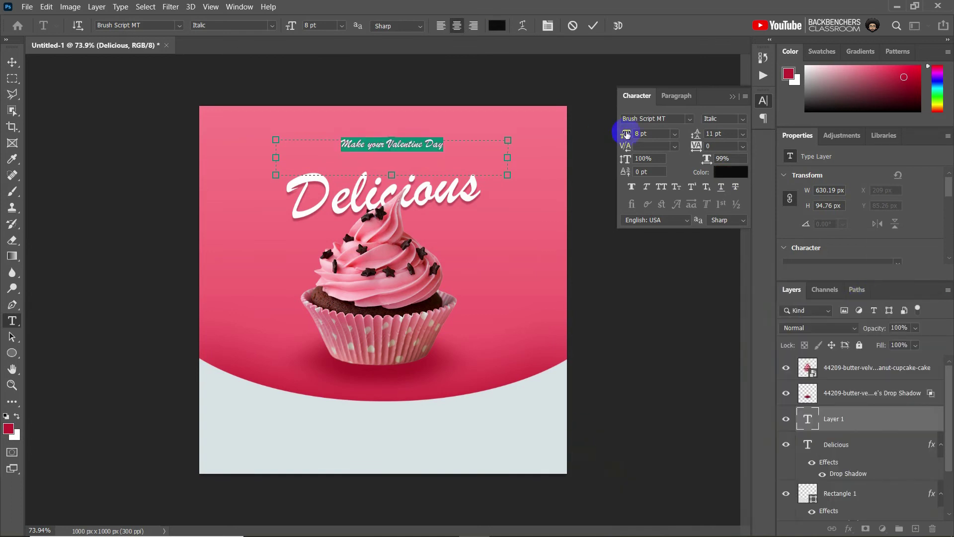
- Enlarge the "Make your Valentine Day" text to 17 pt and move it down close above "Delicious"
drag(626, 133, 628, 135)
click(512, 86)
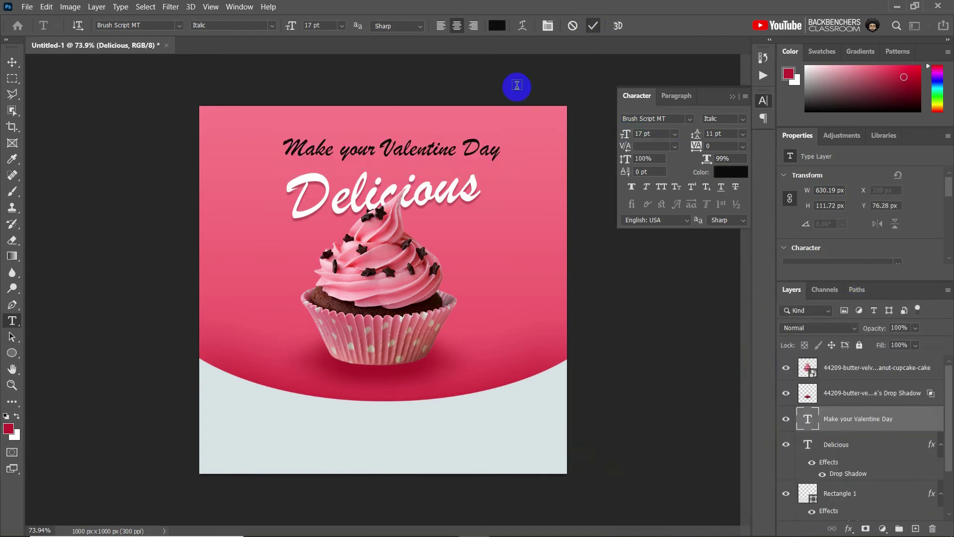
key(v)
drag(295, 145, 295, 156)
- Change the "Make your Valentine Day" font to Edwardian Script ITC Regular and apply faux bold
click(12, 321)
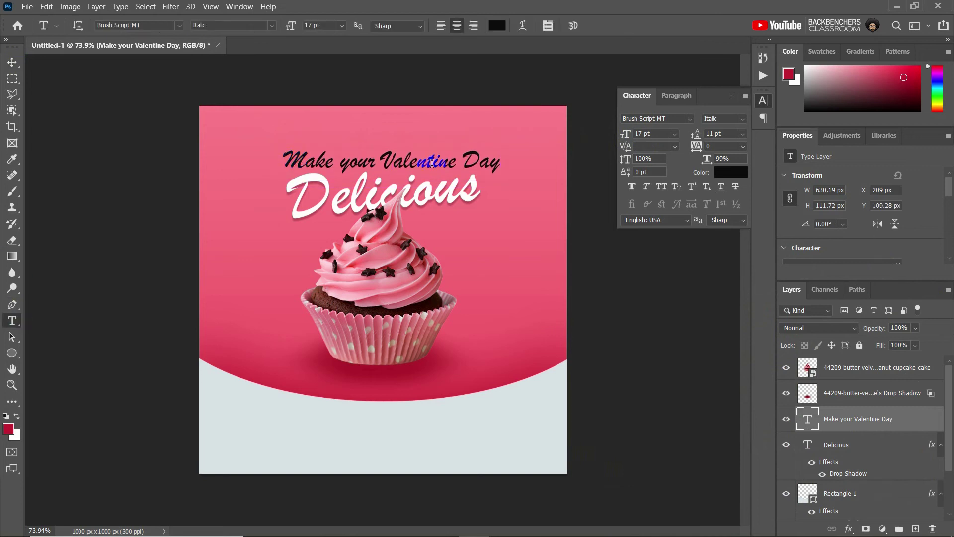
triple_click(436, 160)
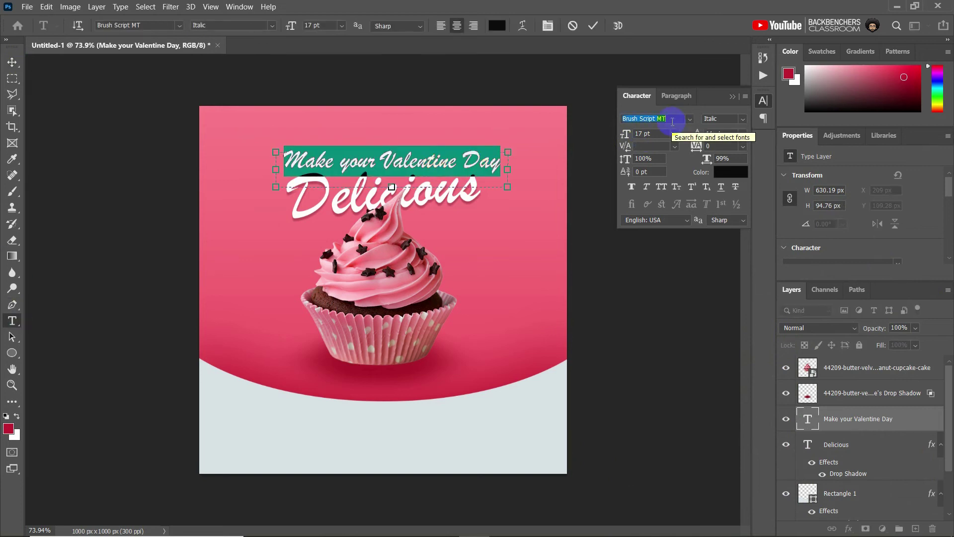
text(edwa)
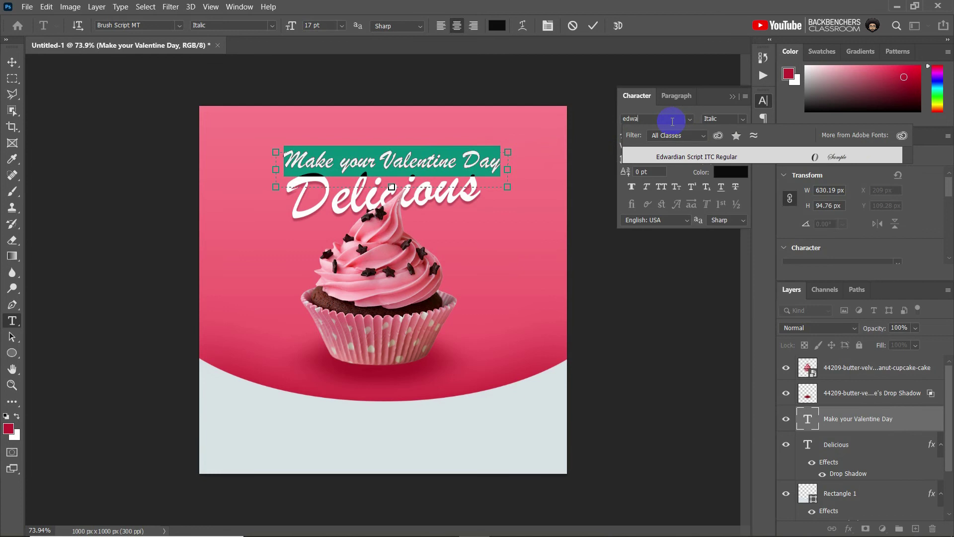
click(701, 156)
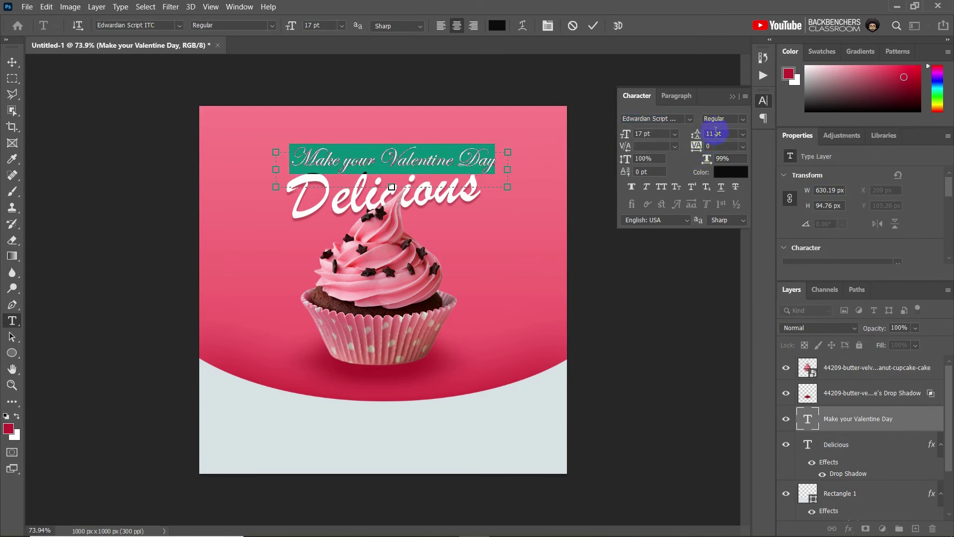
scroll(438, 137, up, 6)
click(635, 189)
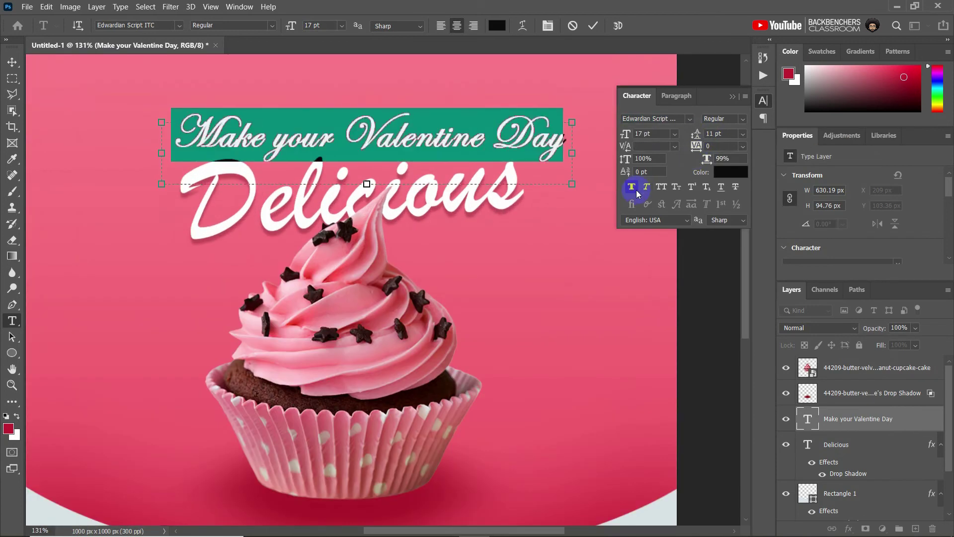
key(ctrl+Return)
- Scale the tagline to about 90% width and 85% height, and centre it just above "Delicious"
key(v)
key(ctrl+t)
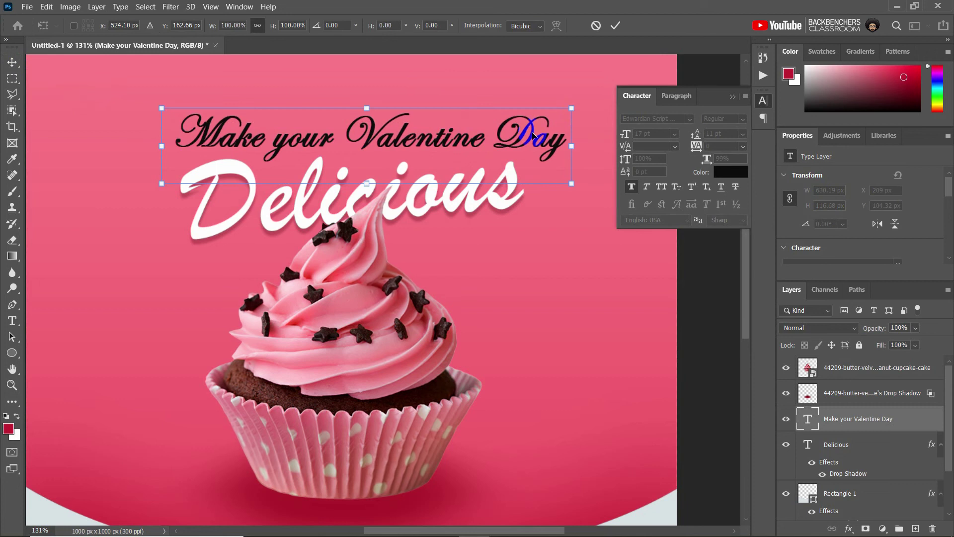
drag(571, 107, 532, 120)
drag(350, 151, 356, 143)
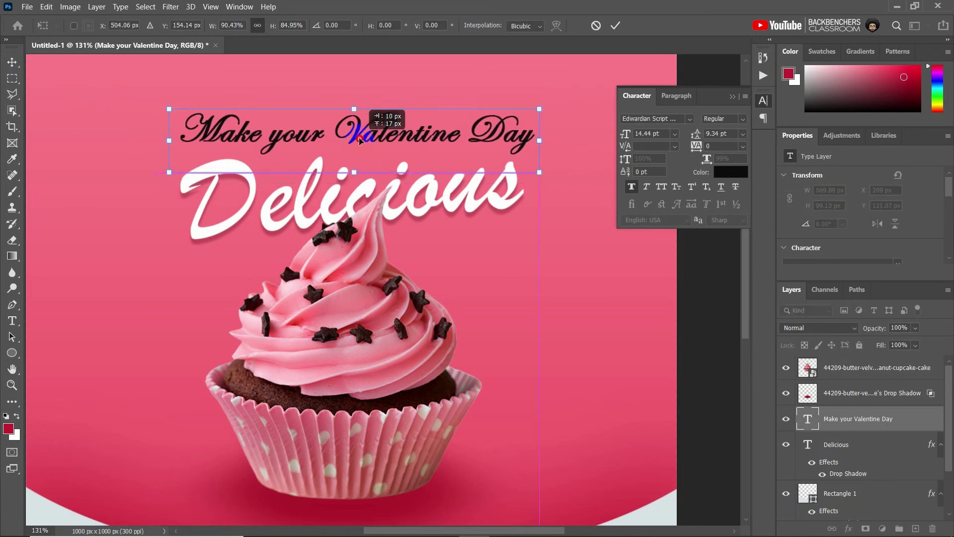
click(615, 25)
click(732, 96)
scroll(518, 180, down, 5)
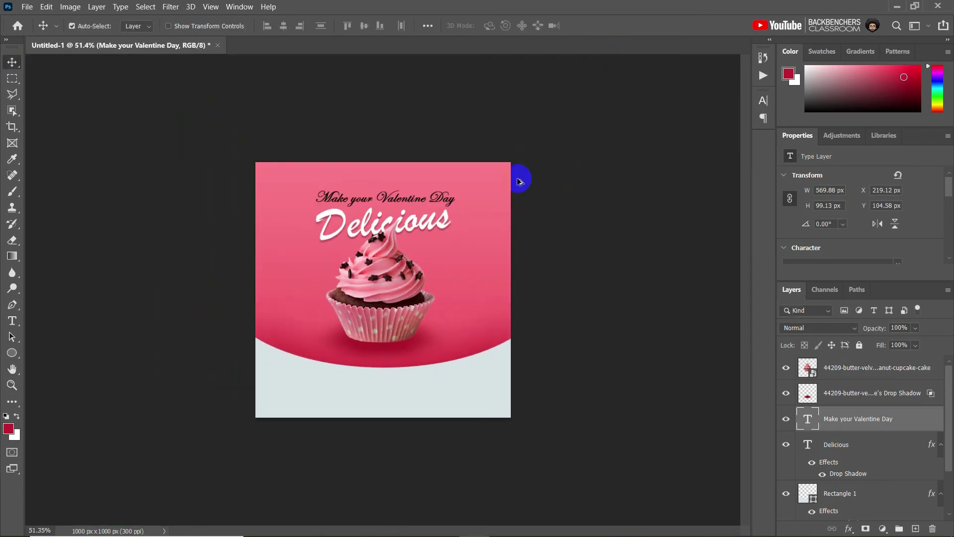
- Draw a rounded rectangle about 381 x 60 px below the cupcake, across the curve's lowest edge, on a layer above the cupcake
click(861, 377)
scroll(398, 423, up, 5)
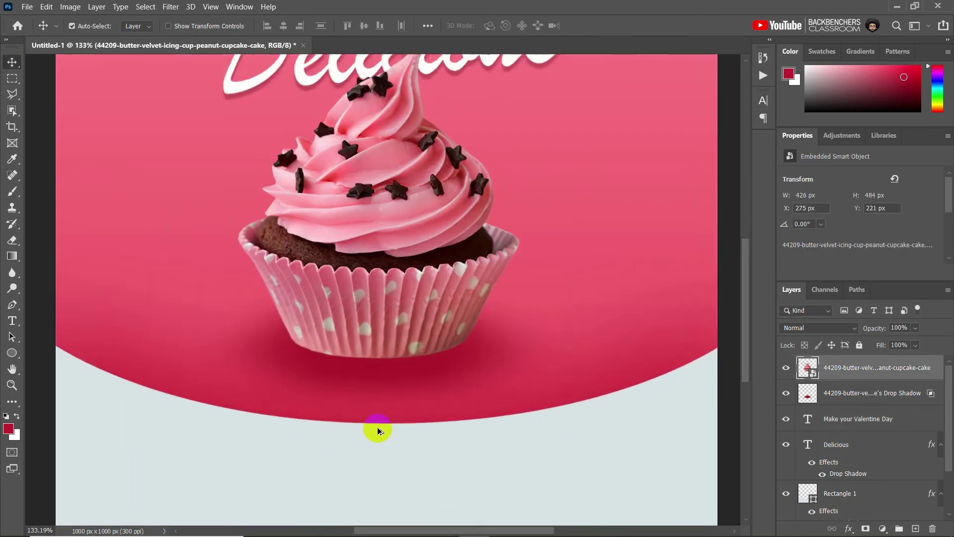
right_click(12, 353)
click(54, 365)
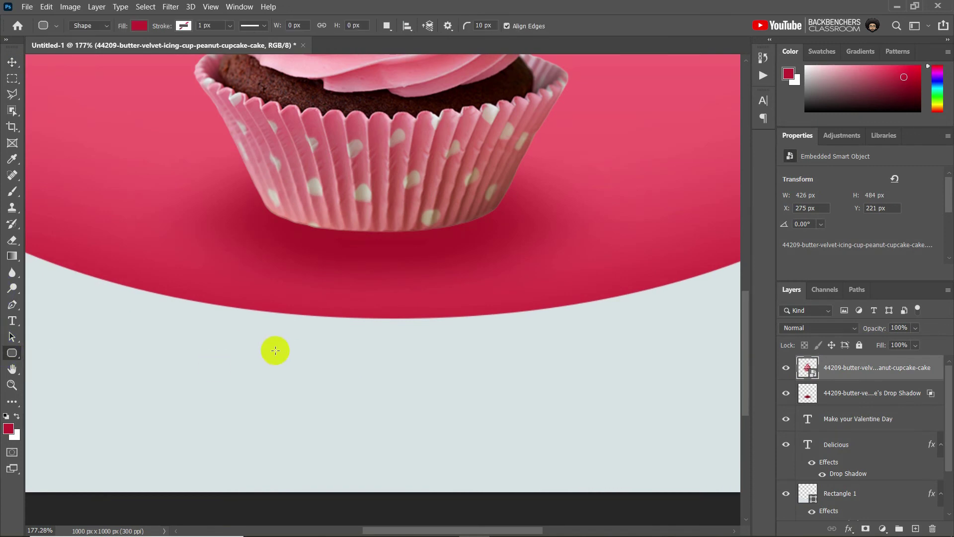
drag(234, 302, 569, 353)
- Set the rounded rectangle's fill color to dark grey #232323
click(138, 28)
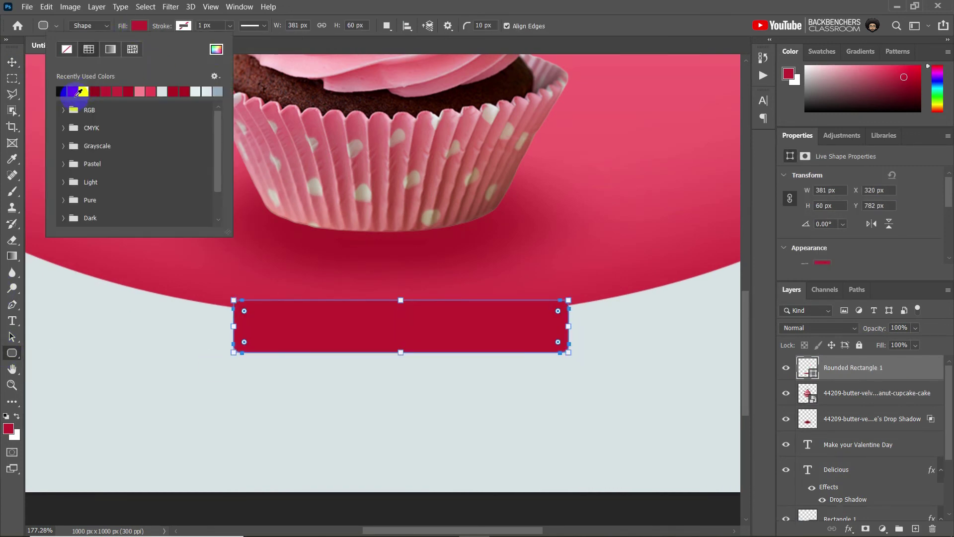
click(216, 49)
click(610, 442)
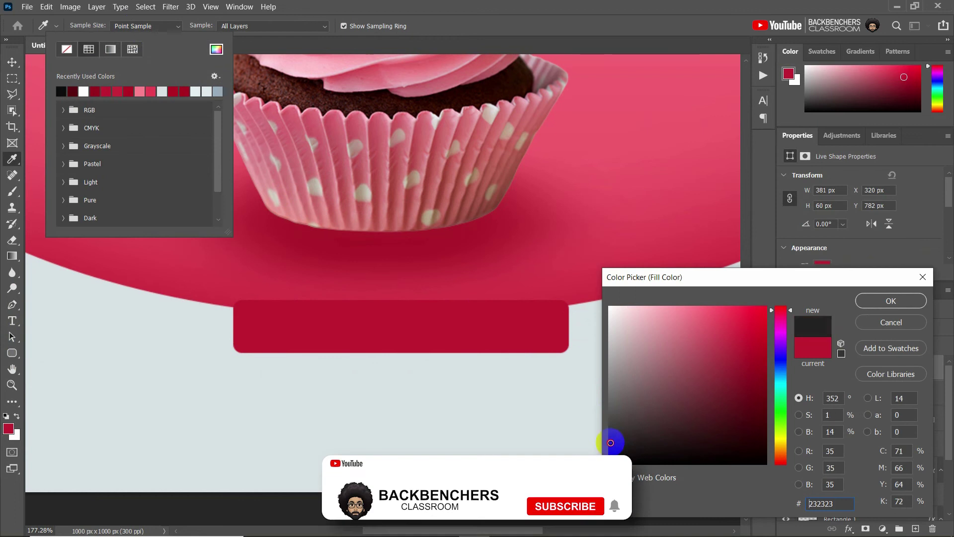
click(857, 301)
- Round the dark rectangle's corners fully into a pill shape and move it to about X 312, Y 770 px
drag(249, 315, 264, 320)
key(v)
drag(367, 327, 358, 317)
key(ctrl+0)
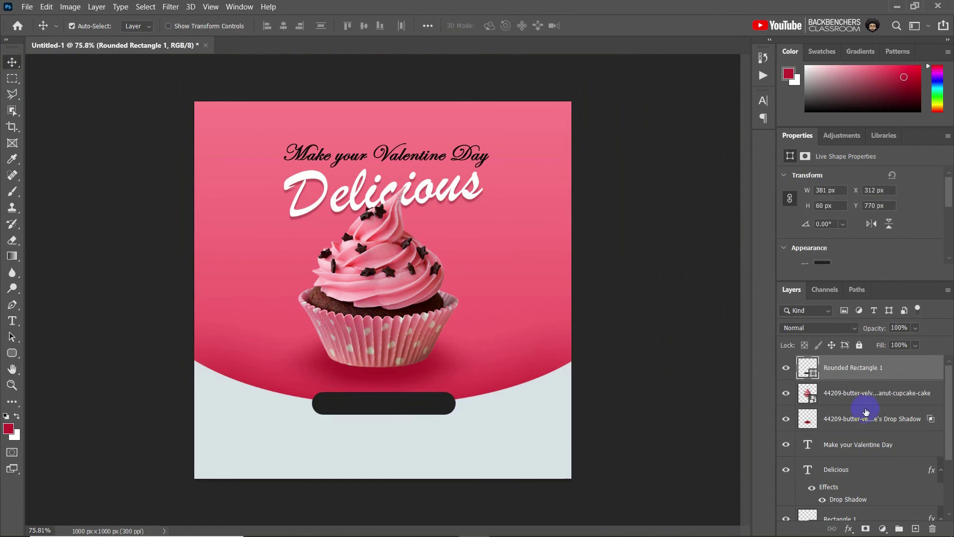
- Add the text "ORDER NOW" in a box about 390 x 86 px below the dark pill shape
click(12, 321)
drag(322, 429, 468, 461)
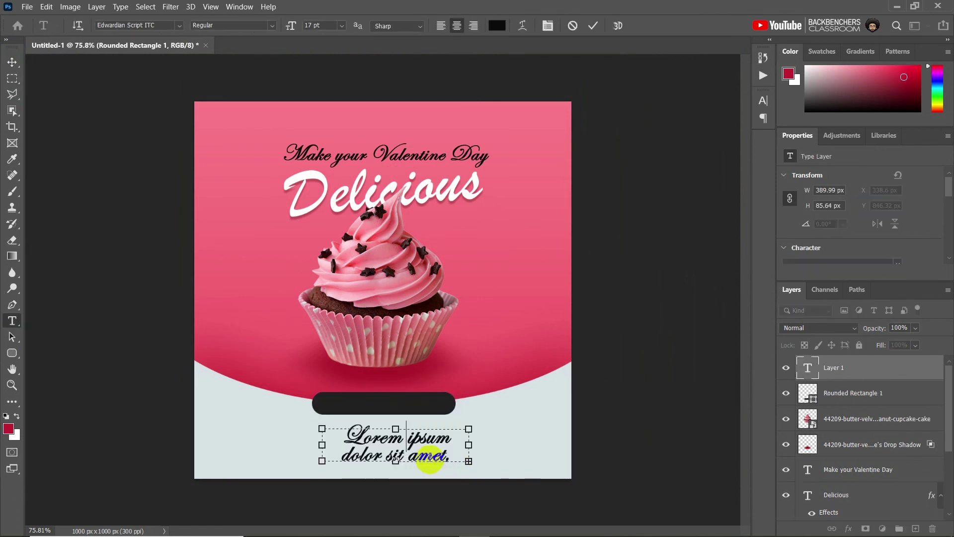
text(ORDER NOW)
- Format the "ORDER NOW" text as Arial Black at 8 pt with 94% horizontal scale
key(ctrl+a)
click(763, 101)
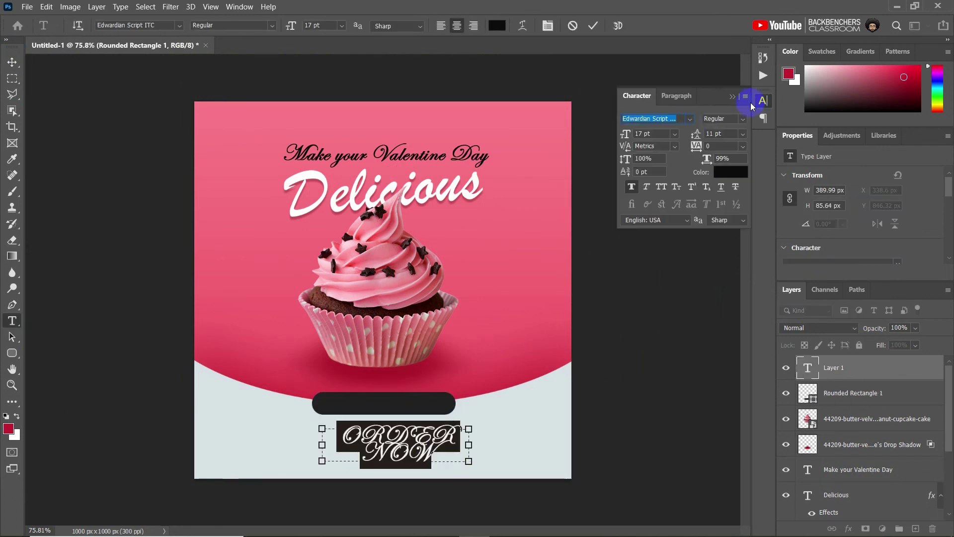
click(675, 119)
text(Arial)
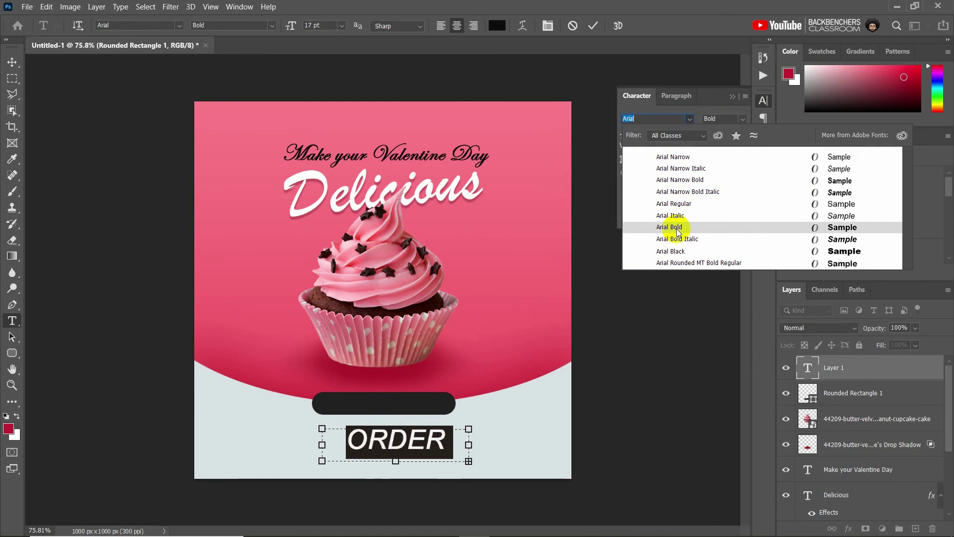
click(677, 251)
drag(620, 134, 681, 146)
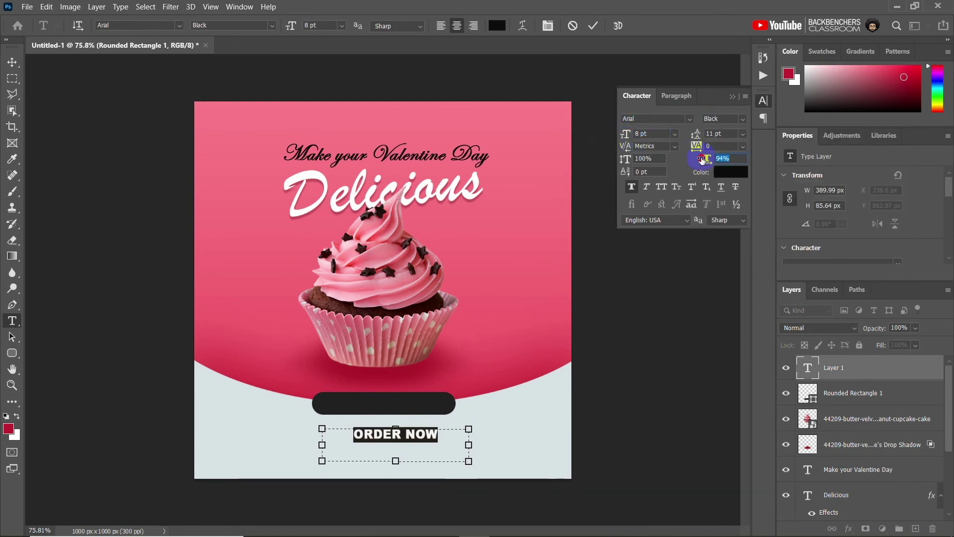
- Move the "ORDER NOW" text onto the dark pill shape and change its color to white
click(6, 65)
drag(361, 436, 362, 409)
scroll(375, 435, up, 6)
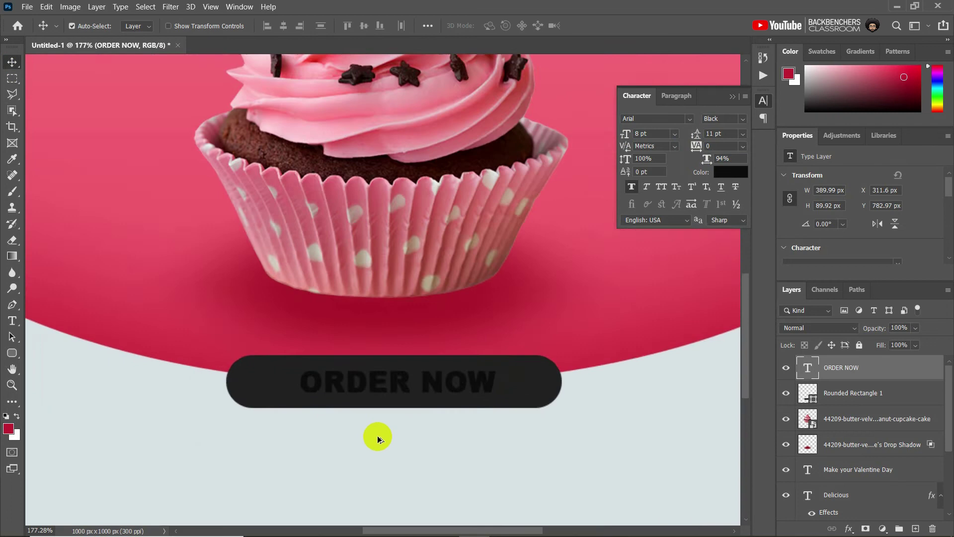
click(729, 172)
drag(641, 323, 599, 226)
click(886, 299)
- Narrow the dark pill shape from both ends to about 282 px wide so it fits around "ORDER NOW"
click(621, 372)
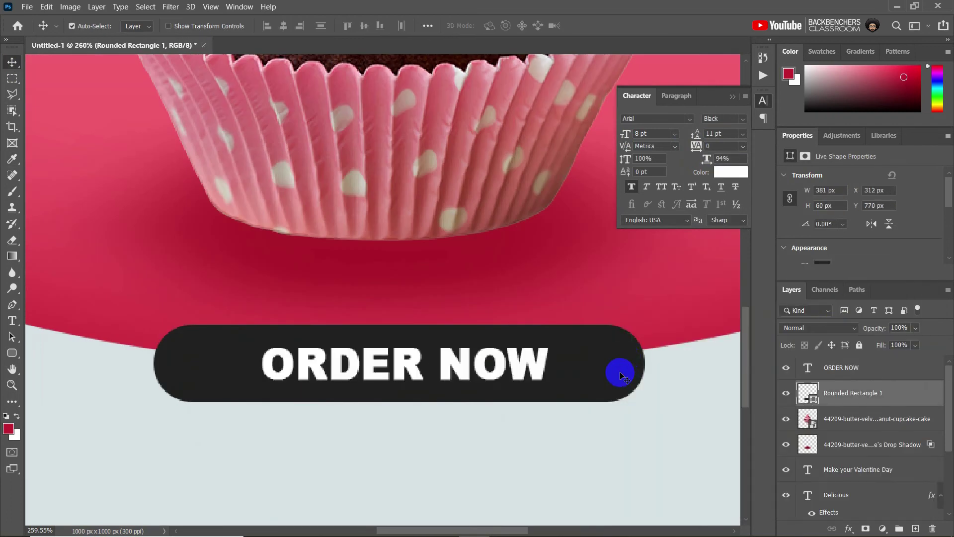
key(ctrl+t)
drag(645, 365, 573, 364)
drag(153, 362, 220, 369)
drag(573, 362, 583, 363)
scroll(467, 383, down, 5)
click(615, 26)
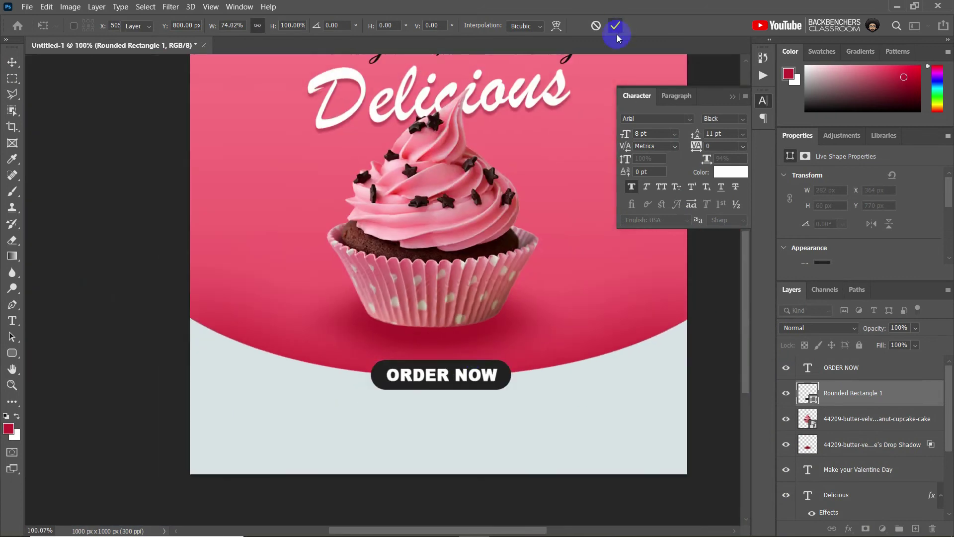
- Add the Lorem Ipsum paragraph ending in "ever since the 1500s" in a box about 885 x 137 px below the button
scroll(373, 426, down, 2)
scroll(362, 443, up, 1)
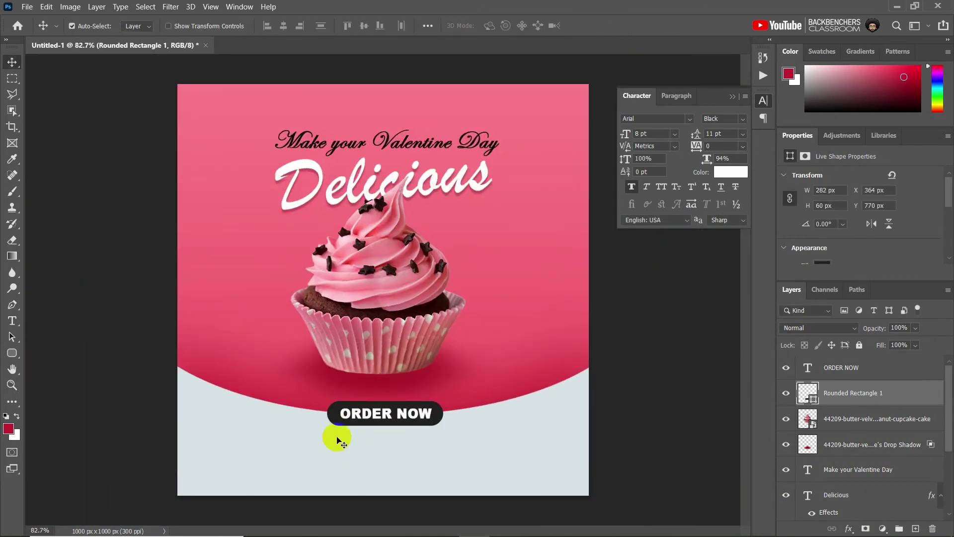
click(12, 320)
drag(204, 425, 567, 482)
text(Lorem Ipsum is simply dummy text of the printing and typesetting industry. Lorem Ipsum has been the industry's standard dummy text)
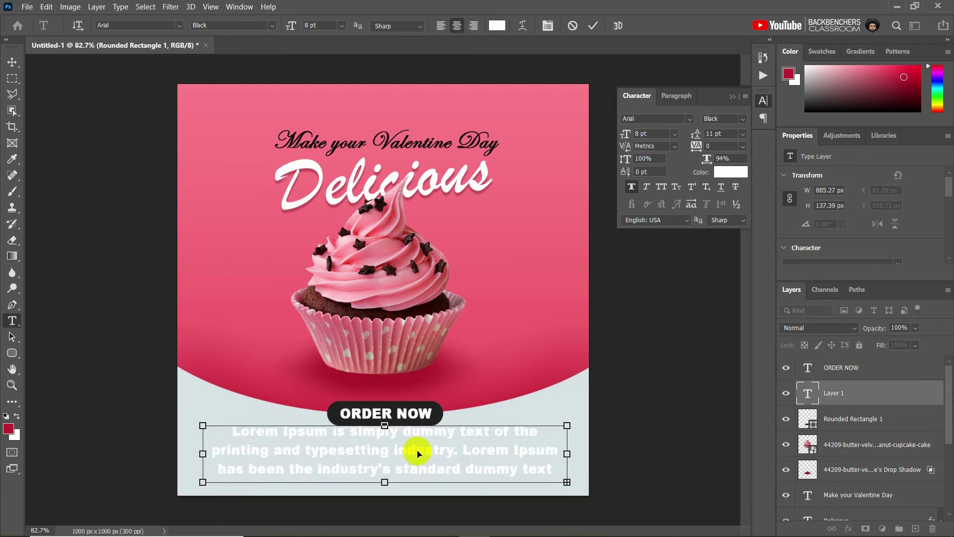
- Format the Lorem Ipsum paragraph as Calibri Regular with 9 pt leading and faux bold turned off
key(ctrl+a)
text(cali)
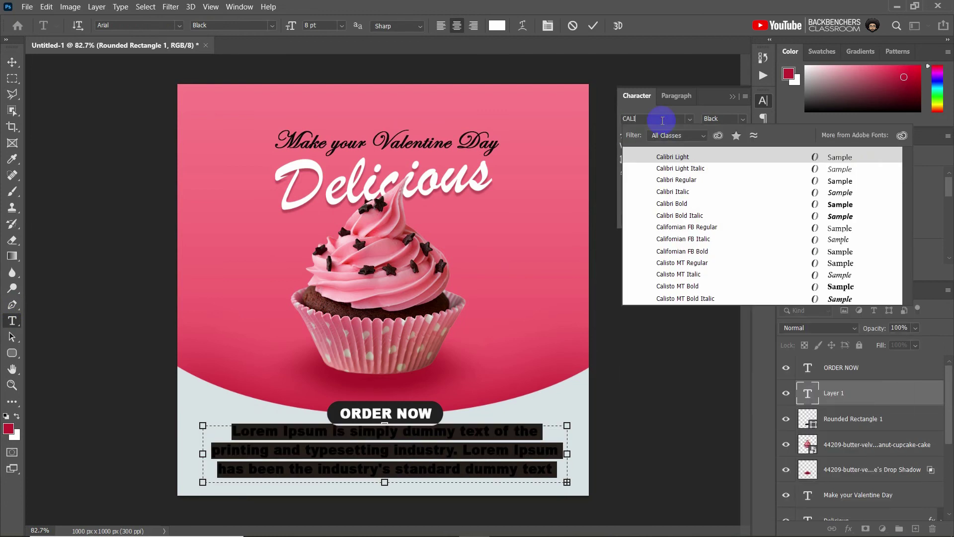
click(671, 181)
drag(696, 137, 698, 134)
click(632, 187)
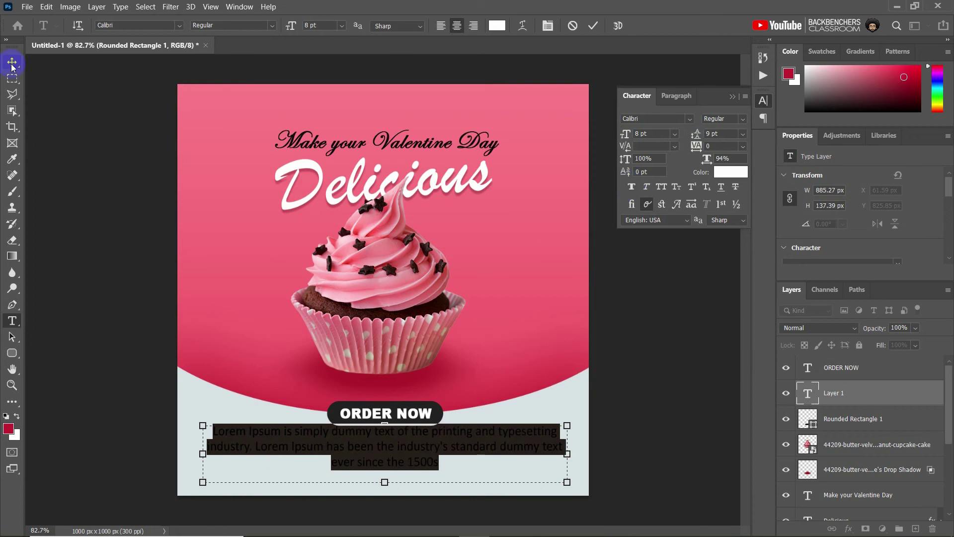
click(12, 64)
- Change the Lorem Ipsum paragraph's text color to dark grey #292929
click(730, 172)
click(617, 377)
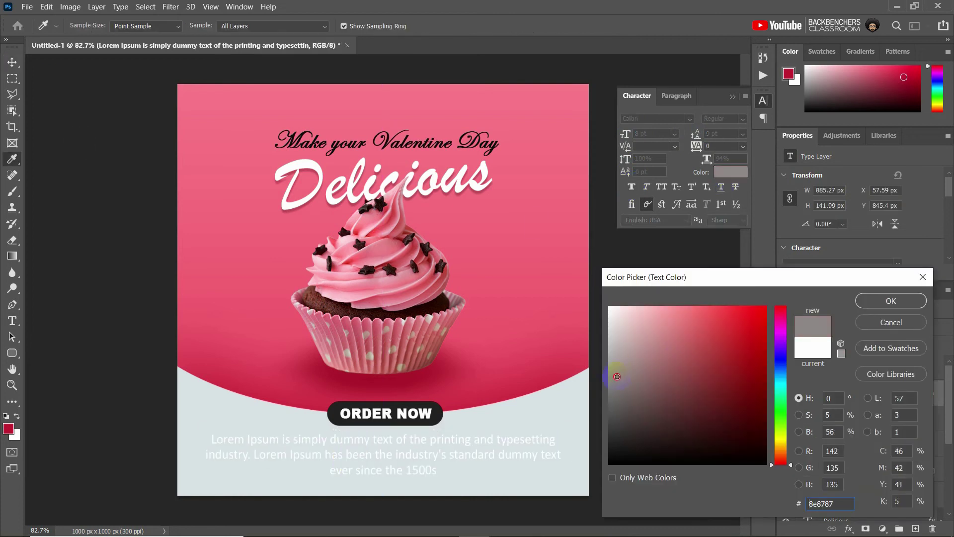
drag(617, 376, 571, 432)
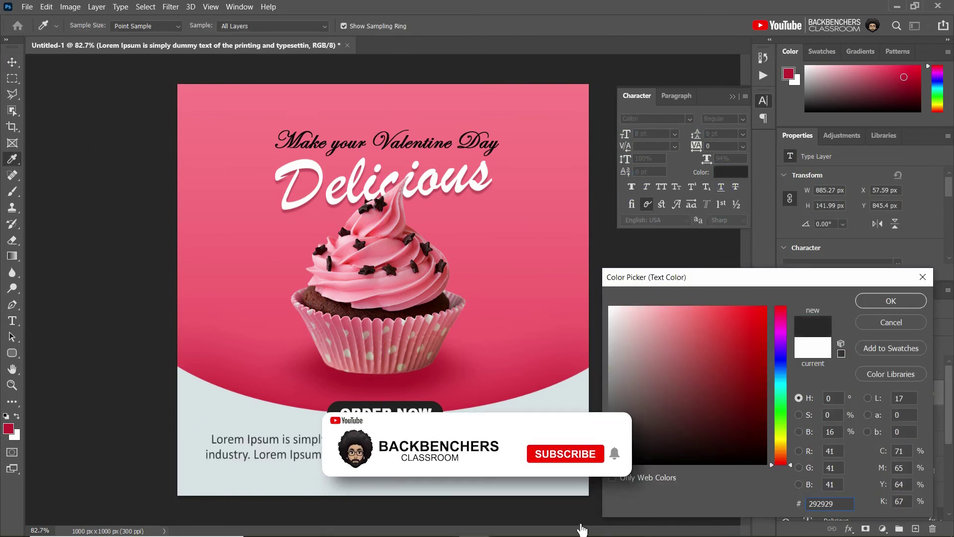
key(Return)
- Scale down the Lorem Ipsum paragraph and centre it below the "ORDER NOW" button
key(ctrl+t)
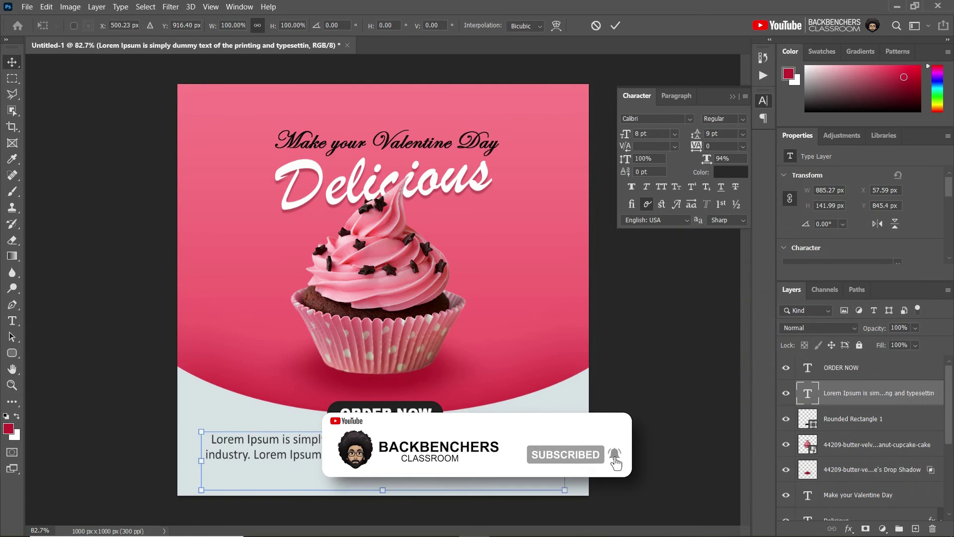
drag(565, 432, 534, 444)
drag(422, 461, 440, 451)
click(630, 456)
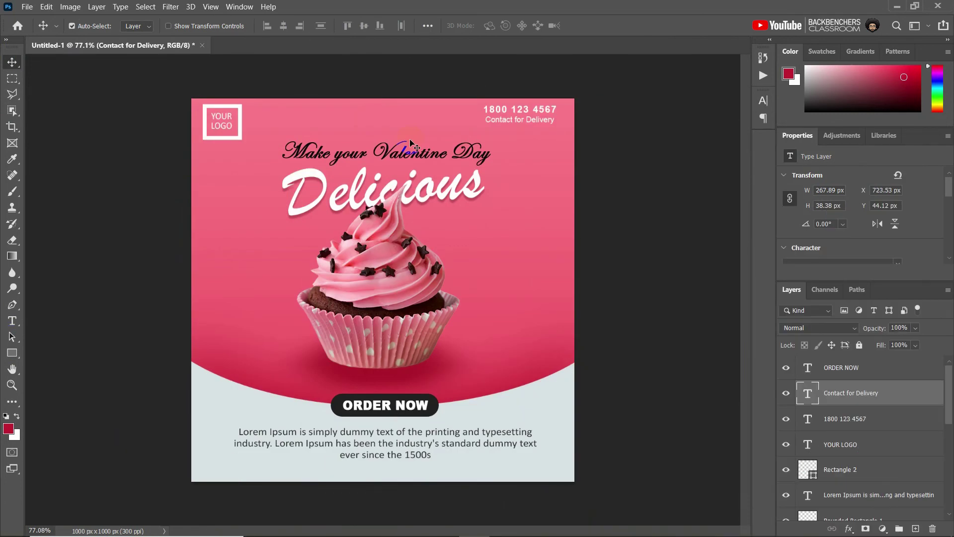
- Draw a circle about 149 px in diameter with the Ellipse tool on the pink background beside the cupcake's left side
click(286, 304)
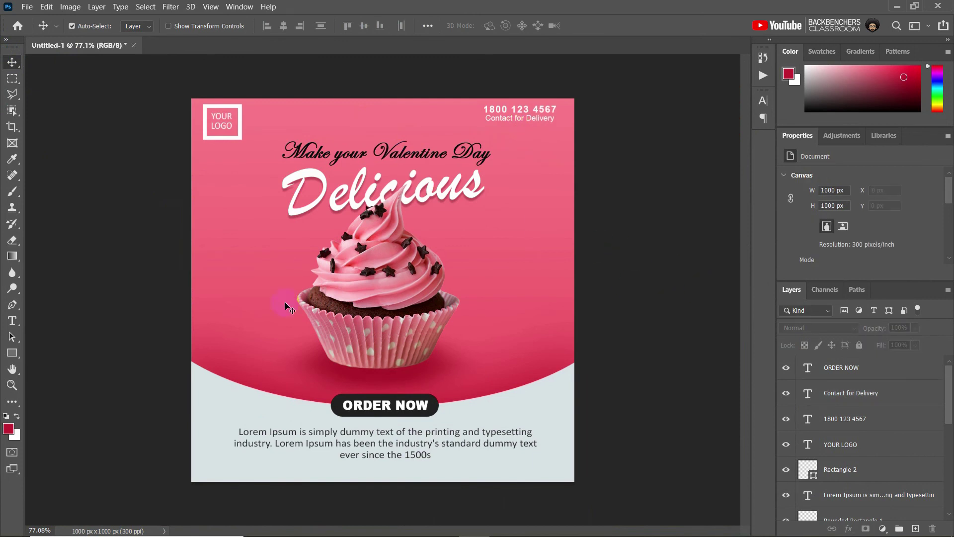
scroll(244, 279, up, 4)
right_click(9, 322)
right_click(11, 353)
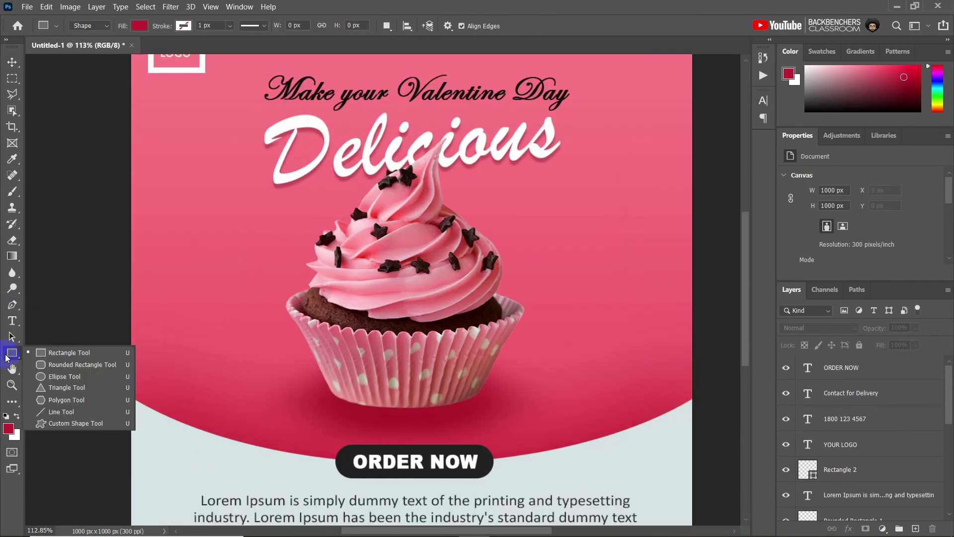
click(56, 365)
click(12, 353)
click(64, 376)
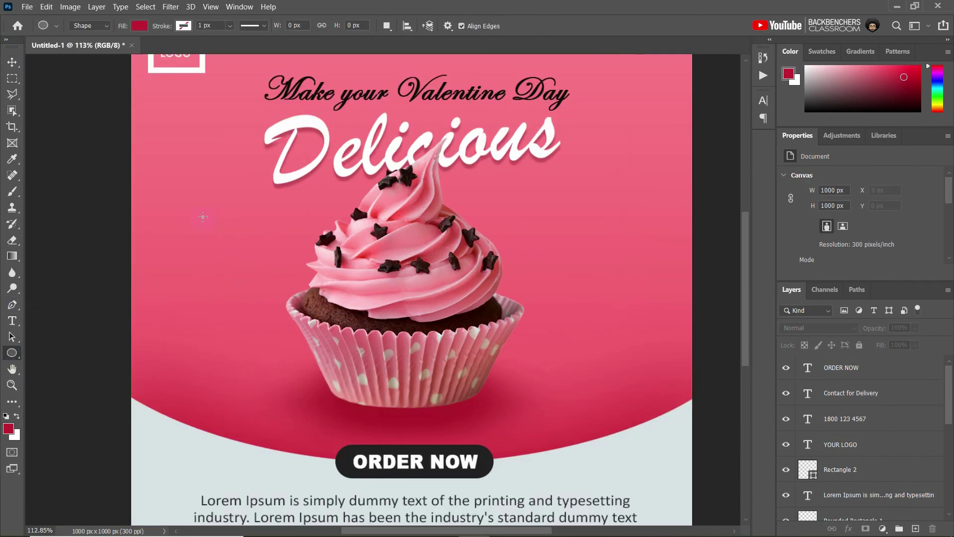
drag(203, 217, 285, 300)
- Set the circle's fill color to white
click(139, 25)
click(61, 91)
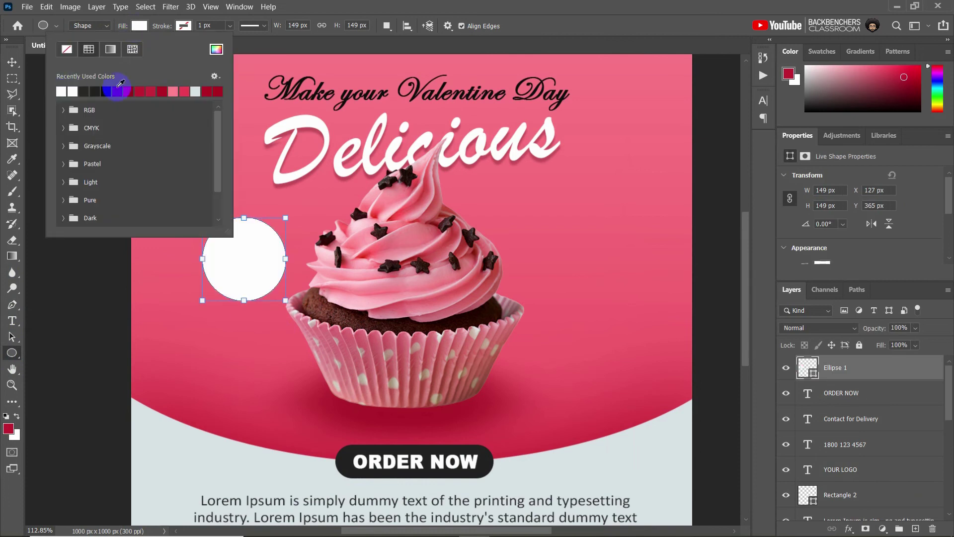
click(215, 56)
click(870, 302)
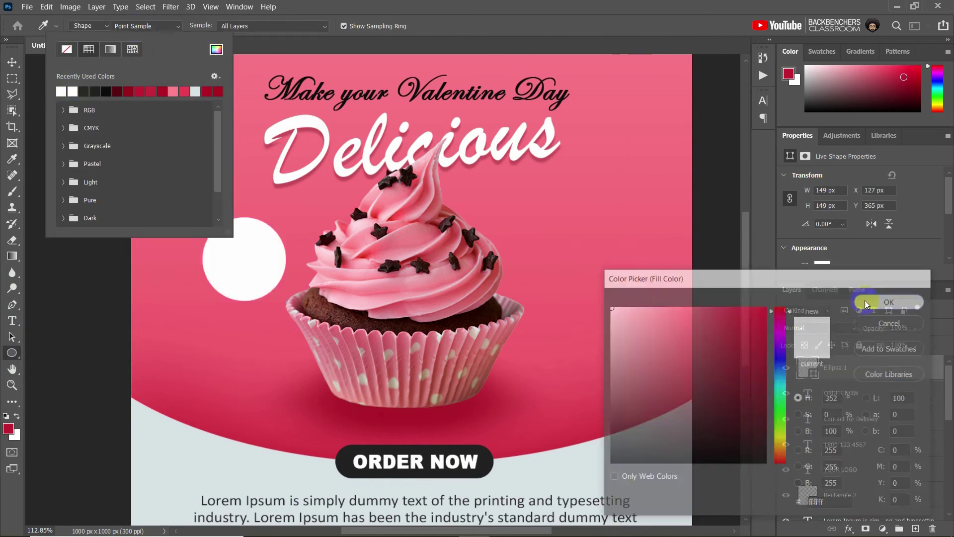
click(441, 14)
scroll(213, 262, up, 6)
scroll(203, 286, up, 2)
scroll(855, 441, down, 2)
scroll(854, 441, up, 2)
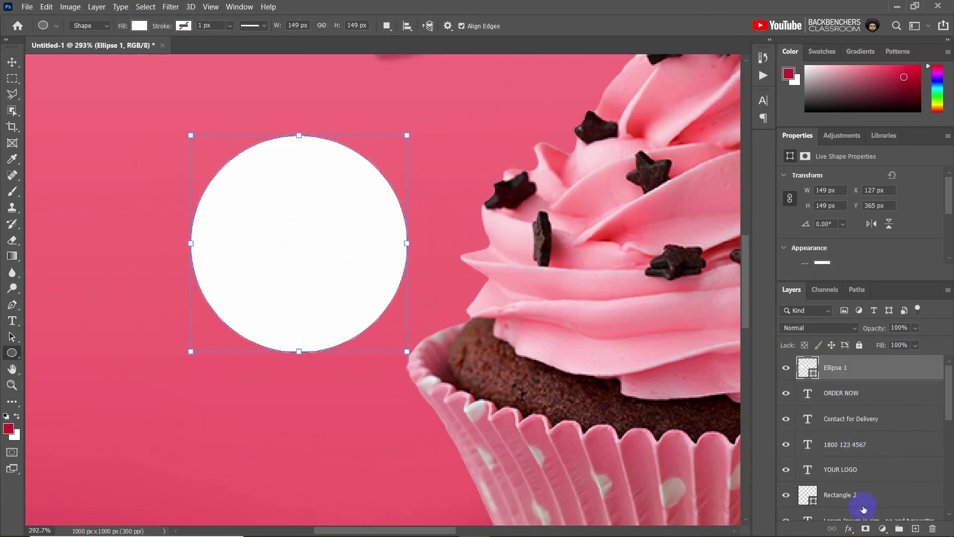
- Add a dark red drop shadow to the white circle with about 52% opacity, 122° angle, 24 px distance and 59 px size
click(849, 528)
click(868, 523)
drag(721, 256, 684, 269)
drag(683, 324, 692, 302)
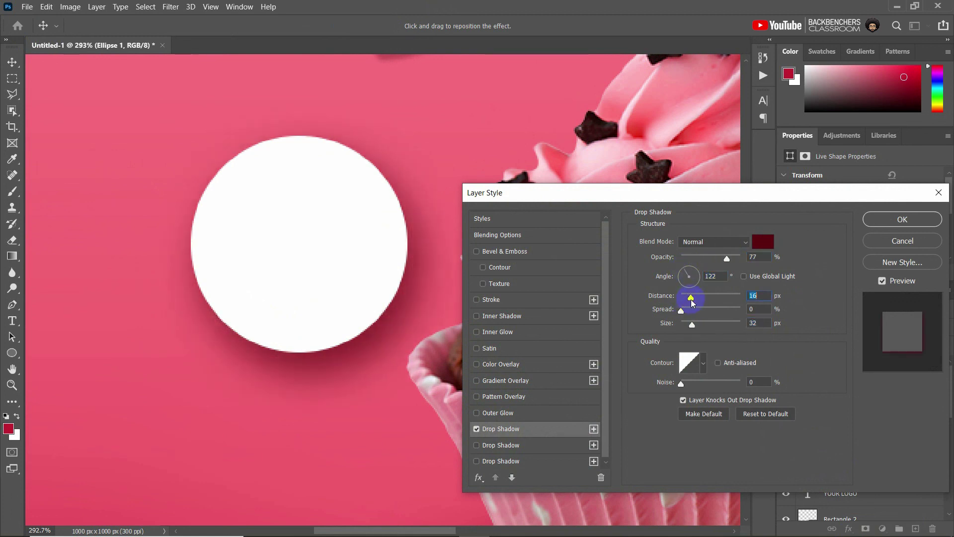
click(772, 243)
click(880, 299)
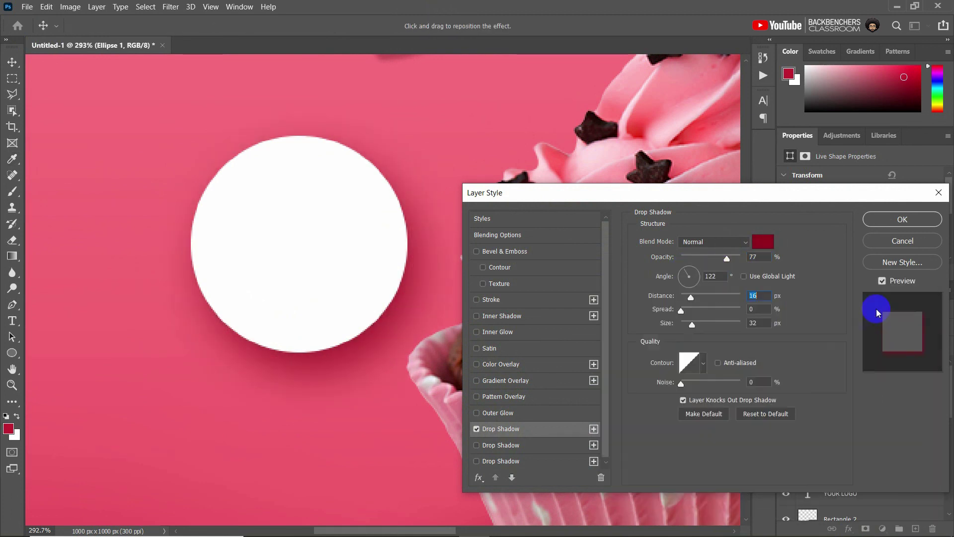
drag(727, 259, 714, 262)
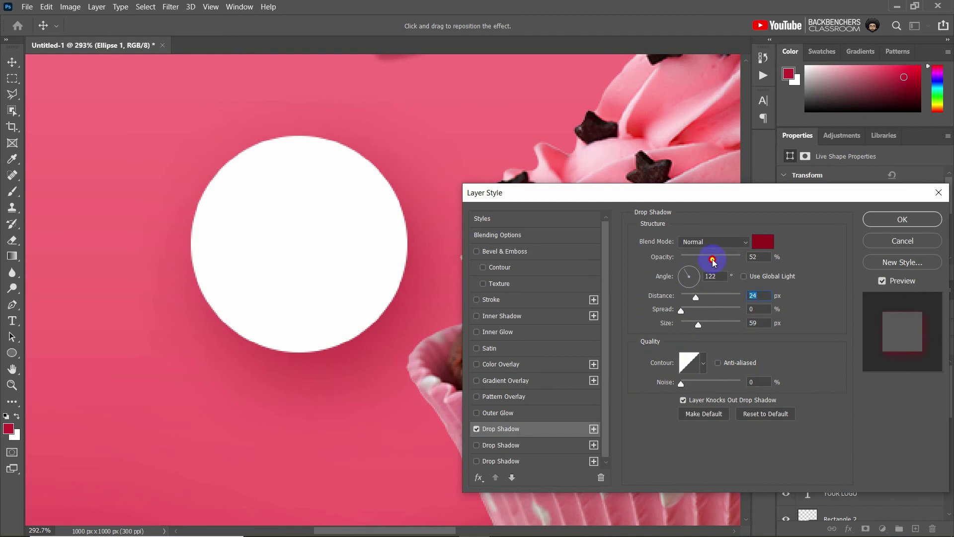
click(891, 221)
- Add a centred text box over the white circle reading "50% OFF" on two lines
scroll(486, 362, down, 13)
scroll(204, 213, up, 9)
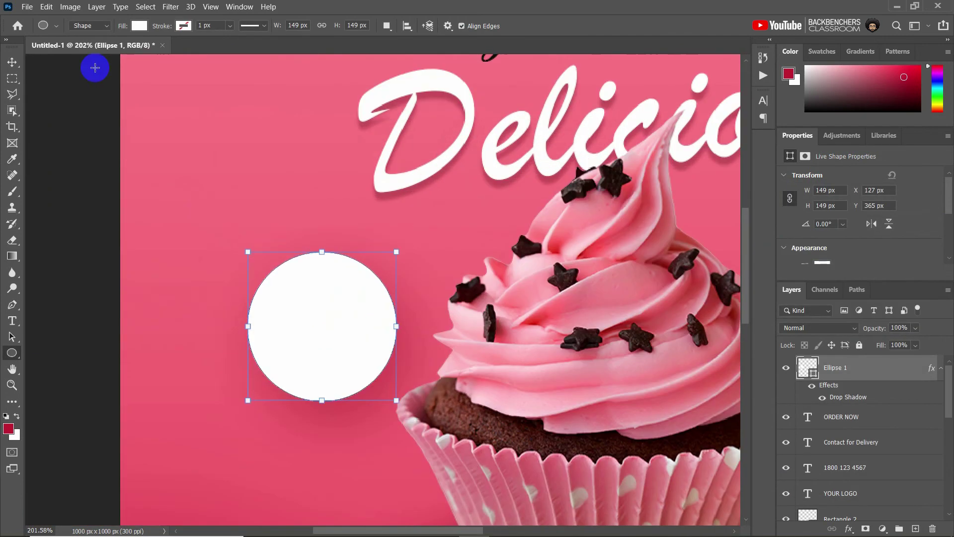
click(12, 62)
click(11, 321)
drag(244, 263, 388, 355)
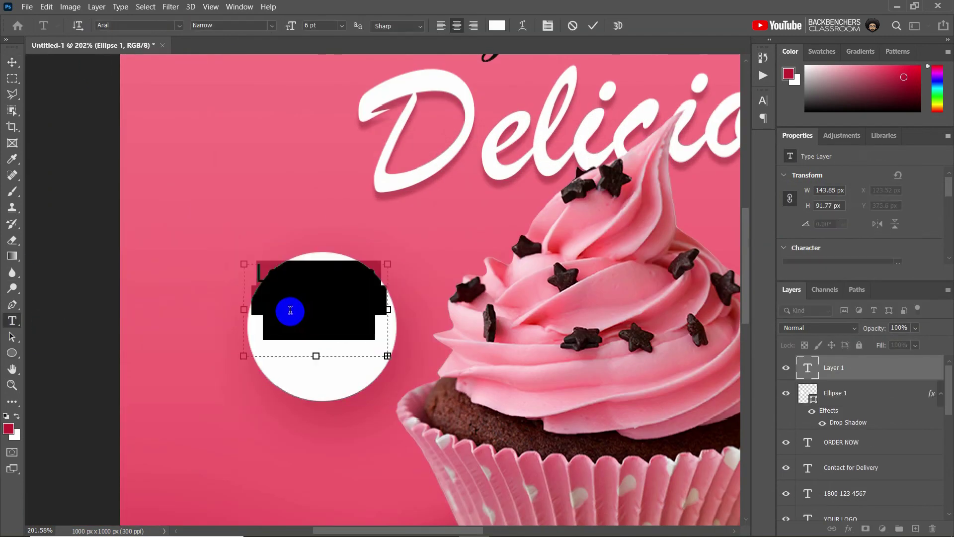
key(Delete)
text(50% OF)
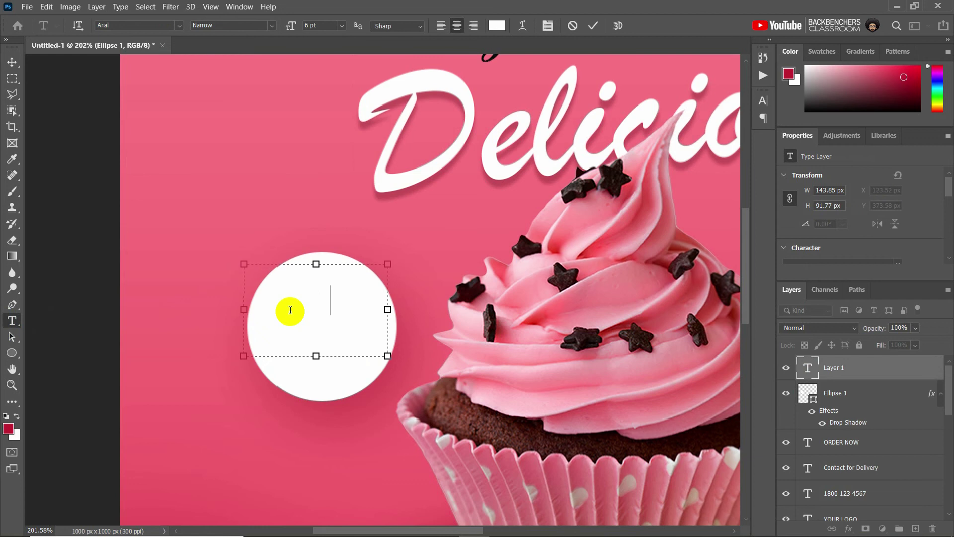
text(F)
- Change the color of the whole "50% OFF" text to dark red
key(ctrl+a)
click(497, 27)
drag(666, 328, 639, 358)
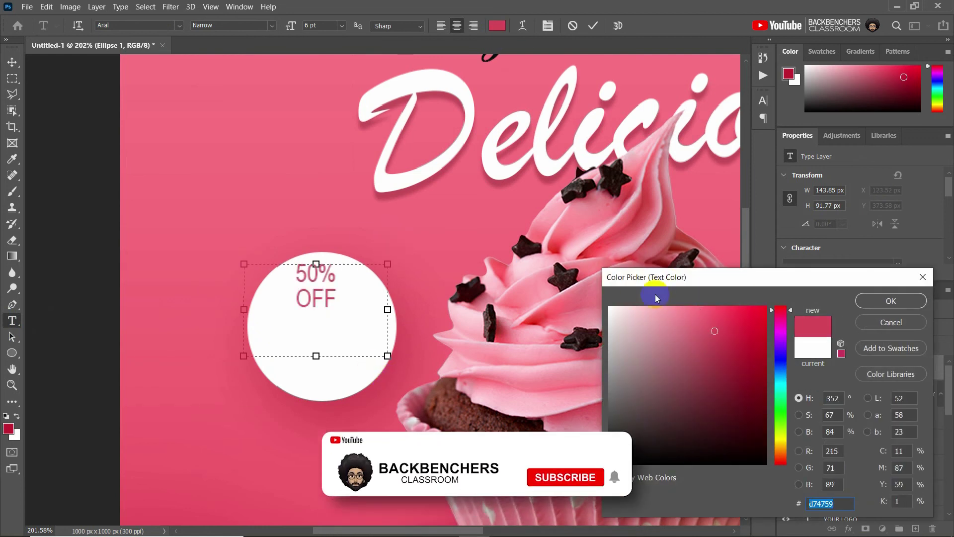
click(754, 355)
drag(753, 356, 746, 343)
click(890, 300)
- Set the "50%" line to Arial Black style and keep the "OFF" line in Arial Narrow
click(763, 100)
click(742, 118)
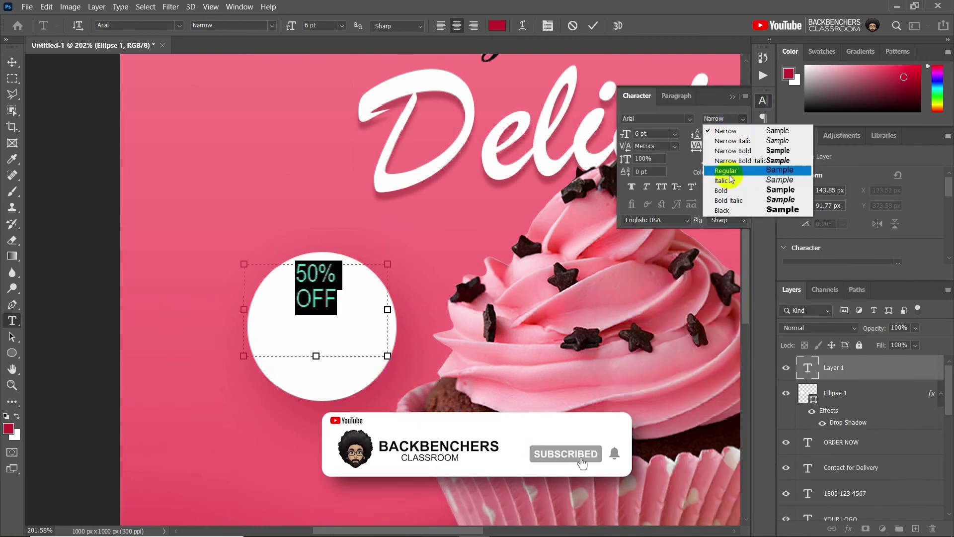
click(720, 209)
drag(342, 301, 301, 328)
click(742, 118)
click(721, 130)
- Enlarge the "50% OFF" text and centre it inside the white circle
click(12, 62)
drag(245, 385, 222, 396)
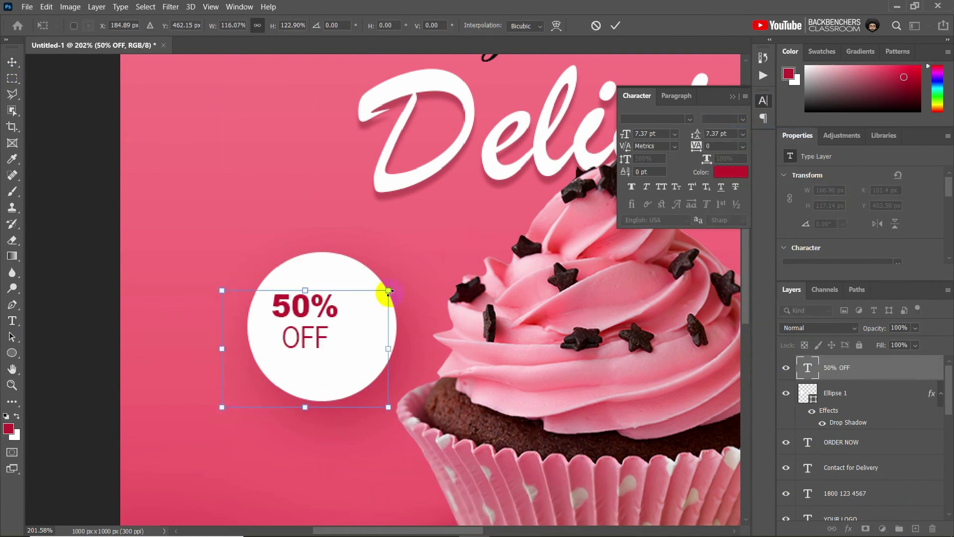
drag(388, 291, 437, 260)
drag(290, 281, 332, 325)
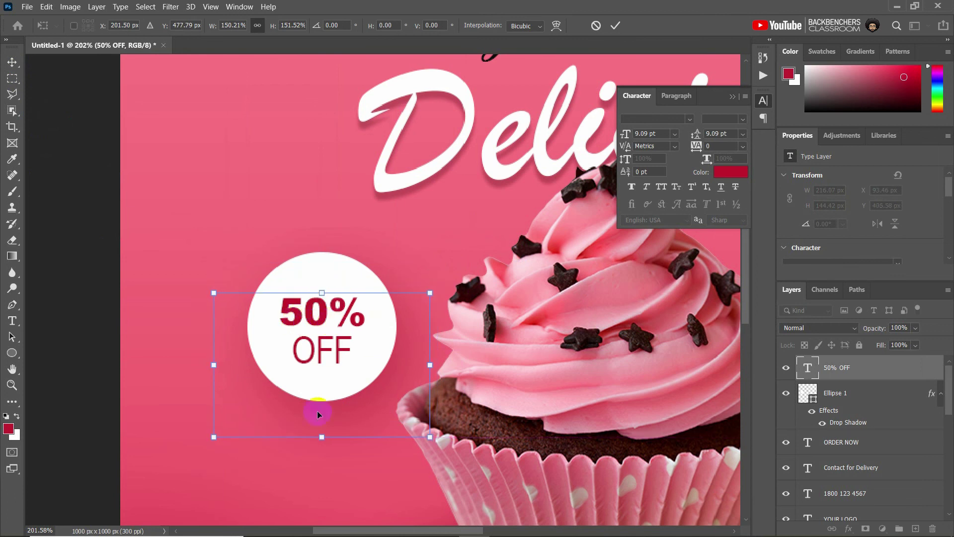
drag(321, 437, 322, 408)
- Set the "OFF" line's font size to 9 pt and the badge text's leading to 9 pt
key(t)
drag(360, 367, 284, 367)
drag(627, 134, 620, 134)
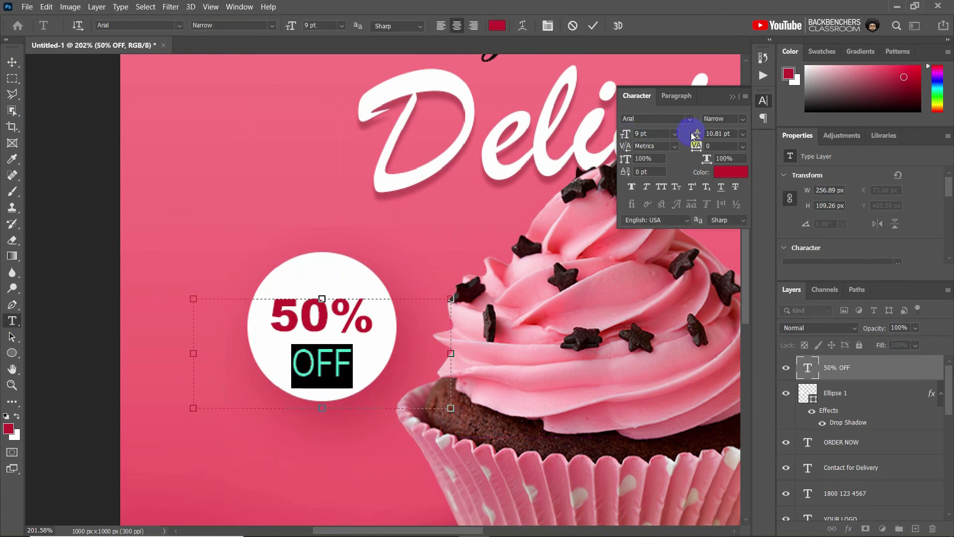
key(ctrl+a)
drag(696, 134, 693, 135)
click(593, 25)
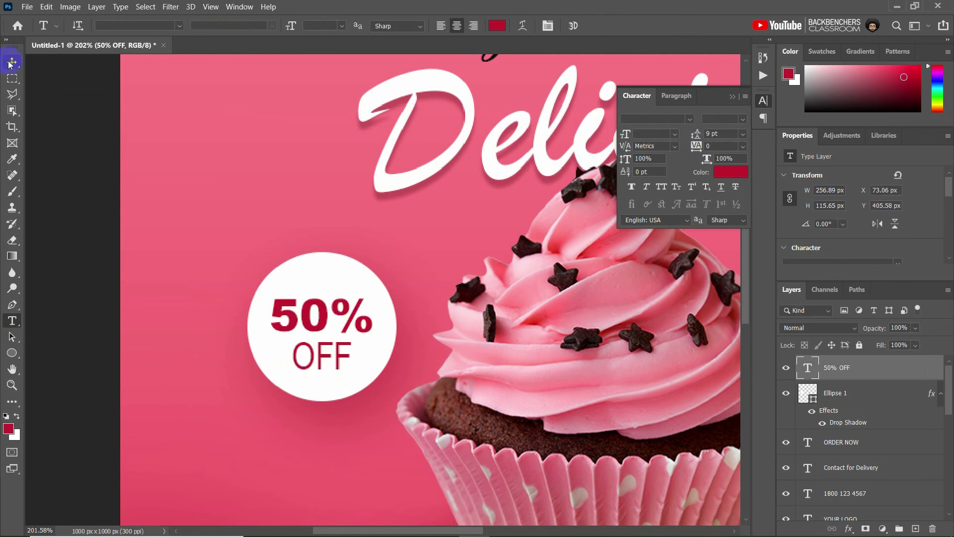
- Move the "50% OFF" text slightly up to balance it within the white circle
click(9, 64)
drag(308, 330, 307, 325)
scroll(305, 327, down, 8)
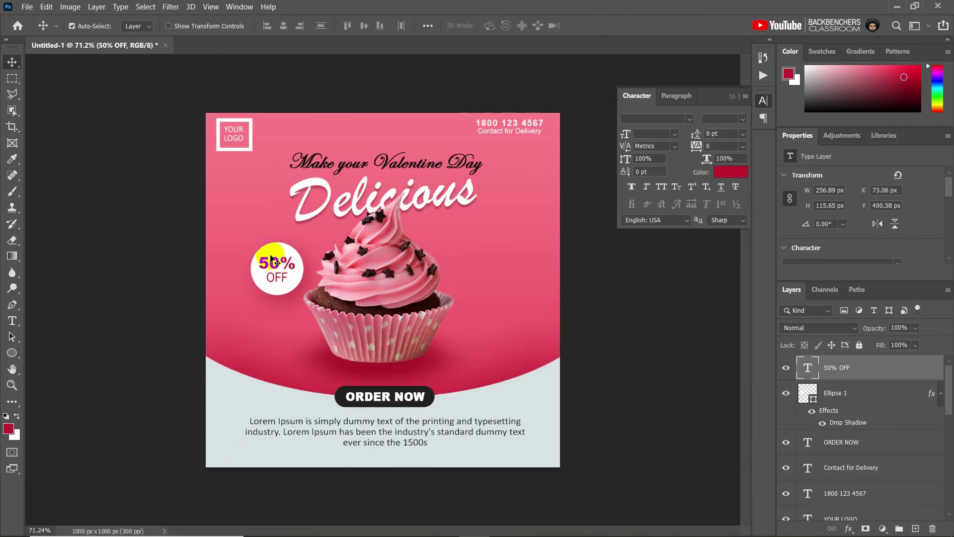
click(571, 257)
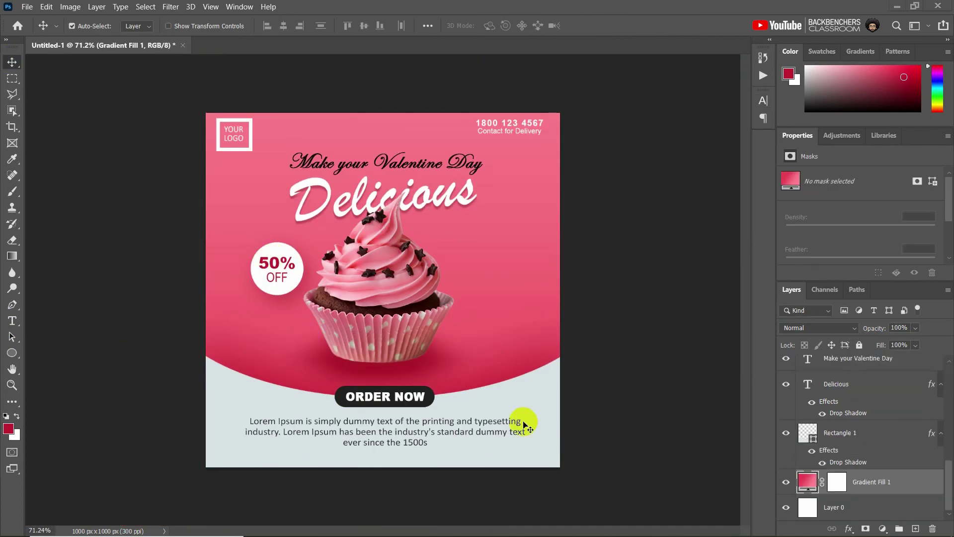
click(558, 436)
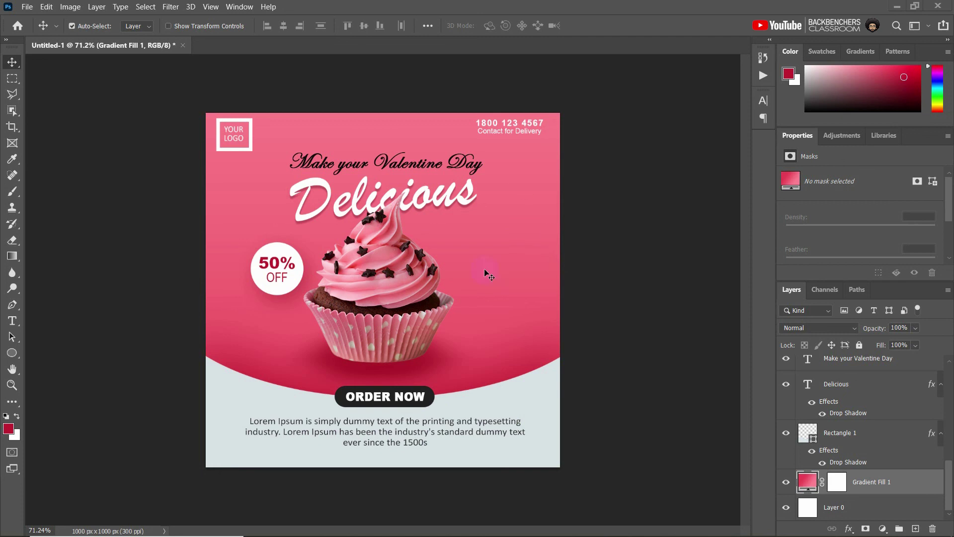
- Add a Solid Color fill layer above the curved bottom shape's layer, picking light pink #ffaab5
click(551, 412)
click(855, 441)
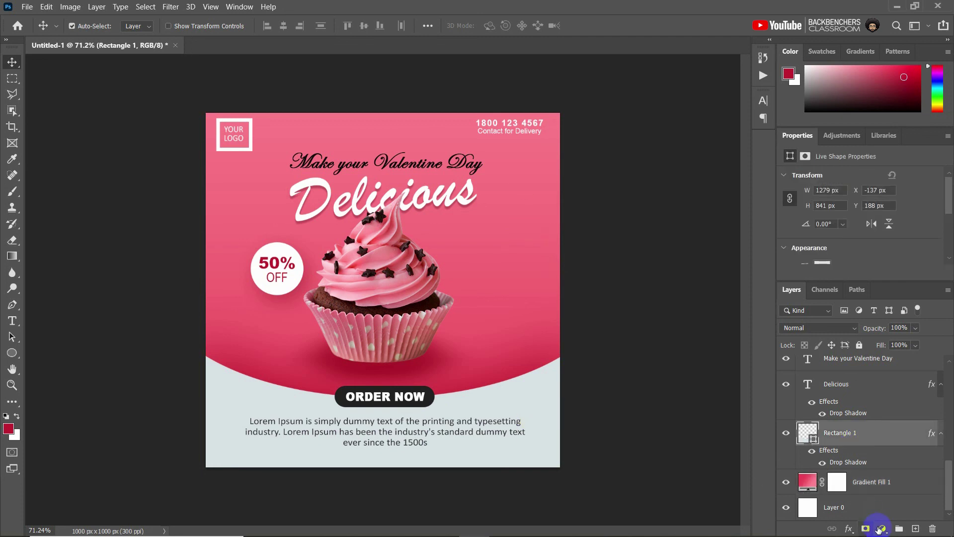
click(881, 528)
click(873, 312)
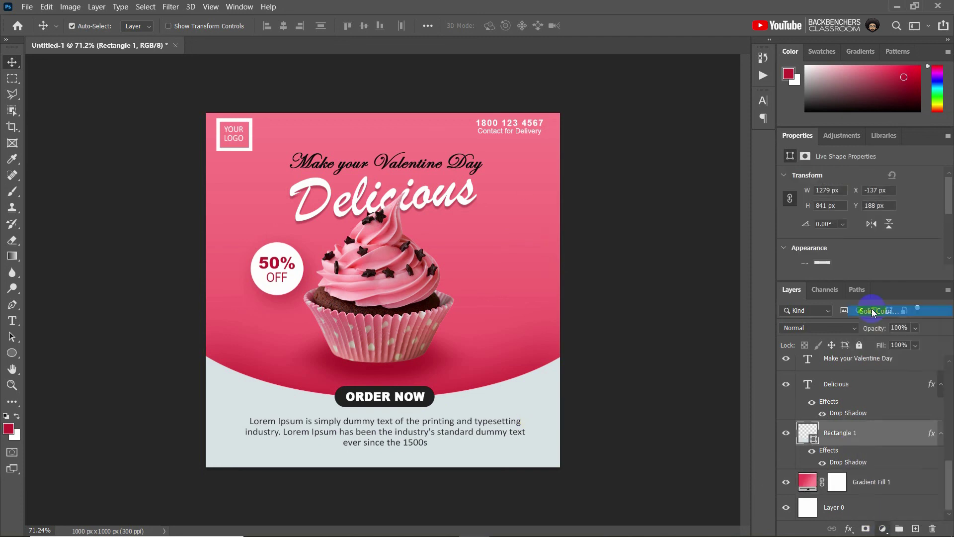
click(673, 308)
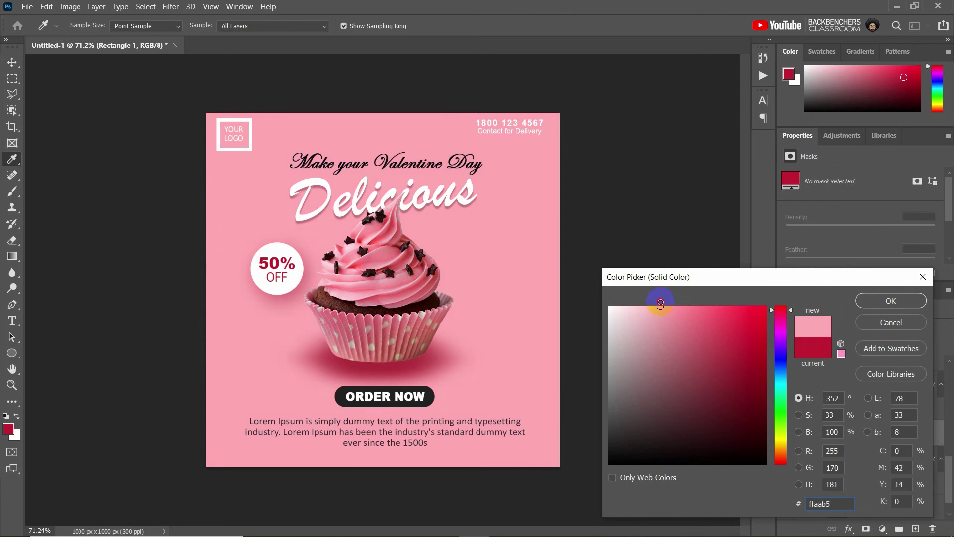